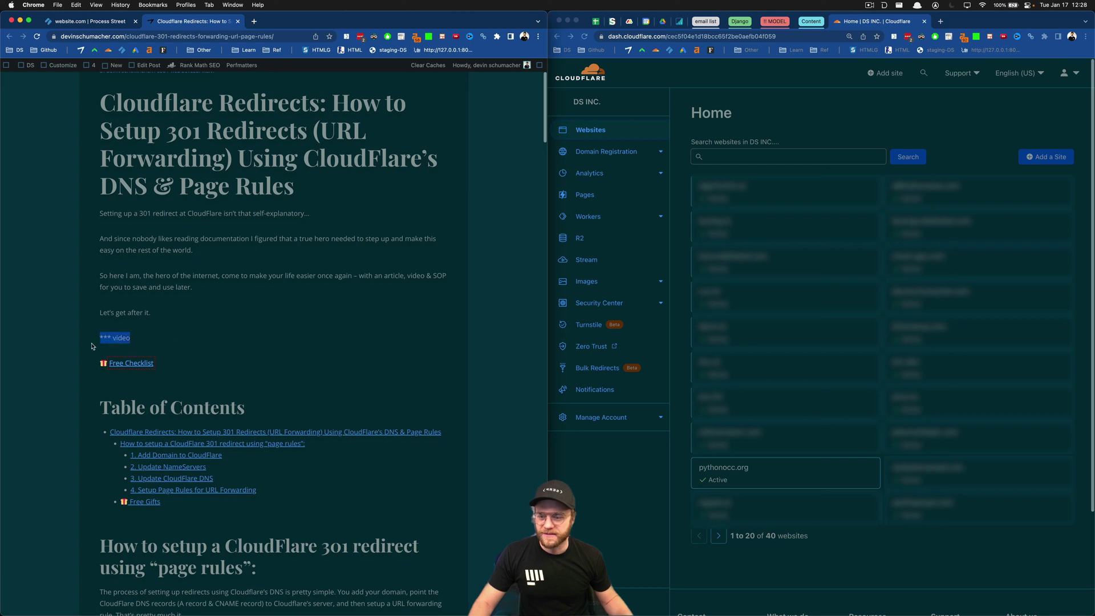
Open the form for adding a site and enter yourdomain.com as the domain
{"action": "scroll", "coordinate": [483, 270], "scroll_direction": "down", "scroll_amount": 5}
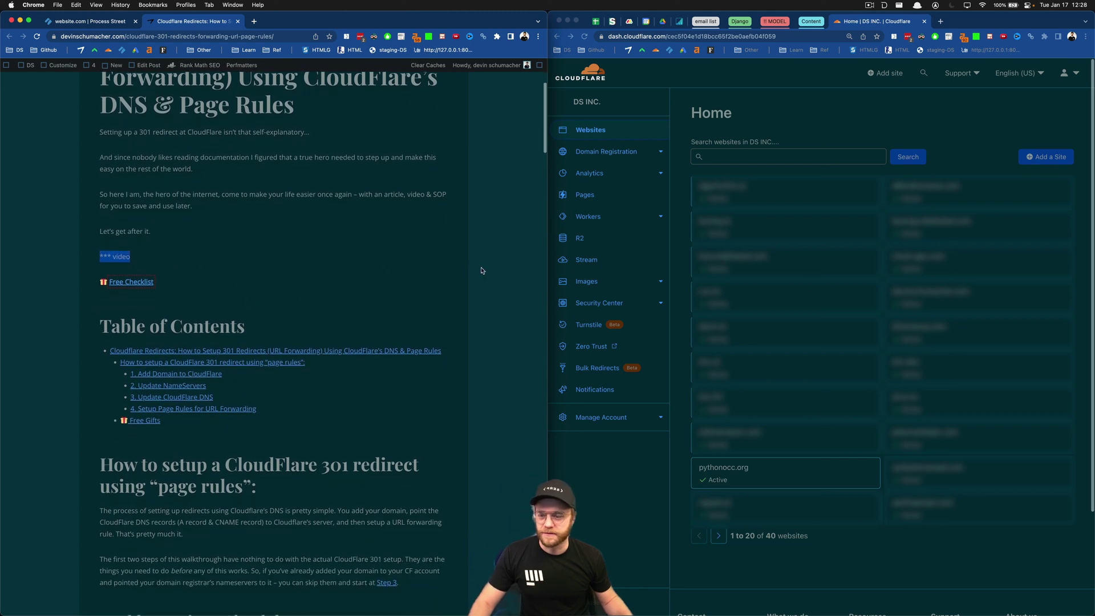
{"action": "scroll", "coordinate": [483, 271], "scroll_direction": "down", "scroll_amount": 2}
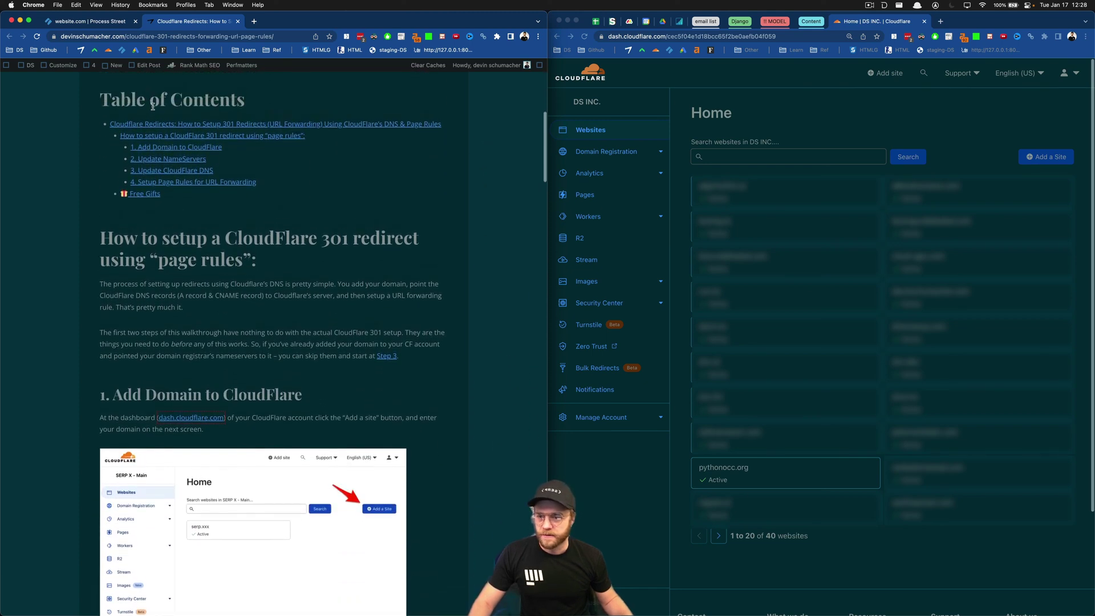
{"action": "scroll", "coordinate": [227, 207], "scroll_direction": "down", "scroll_amount": 4}
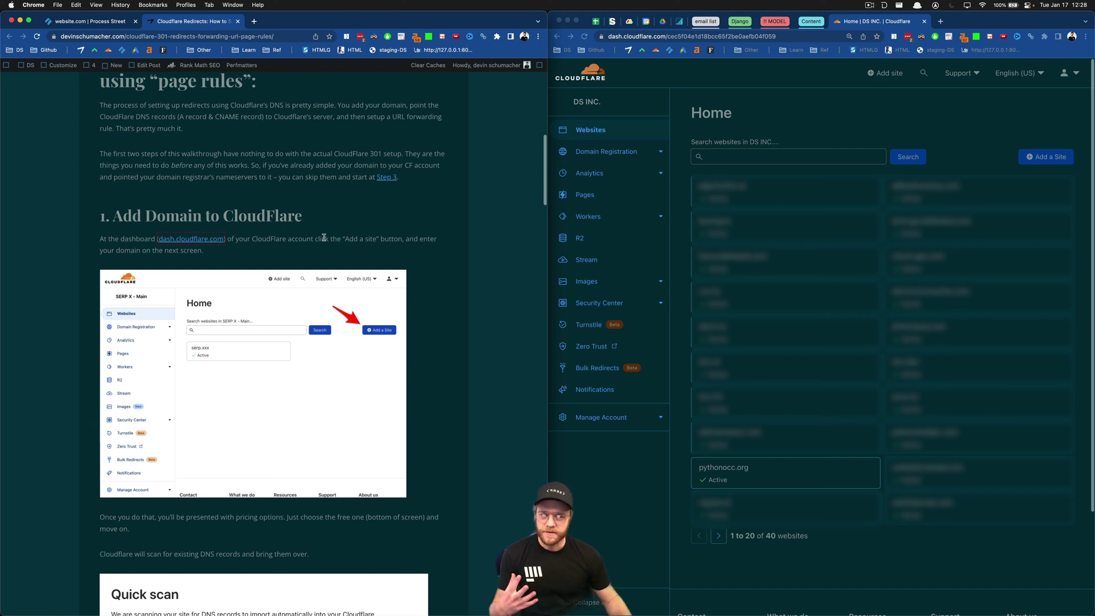
{"action": "left_click", "coordinate": [886, 73]}
{"action": "left_click", "coordinate": [759, 150]}
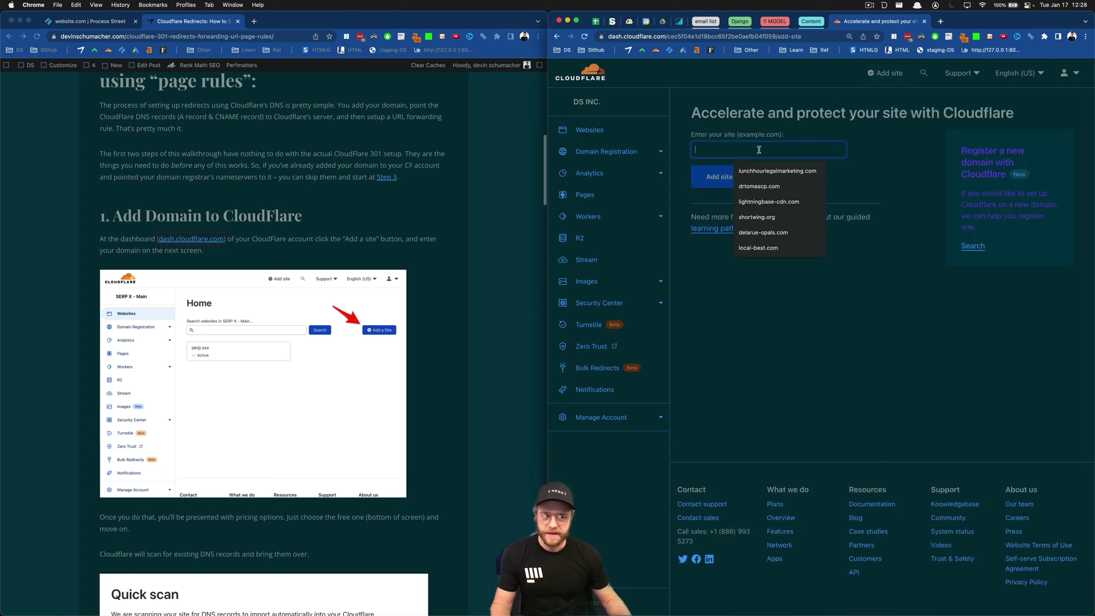
{"action": "type", "text": "yourdomain.com"}
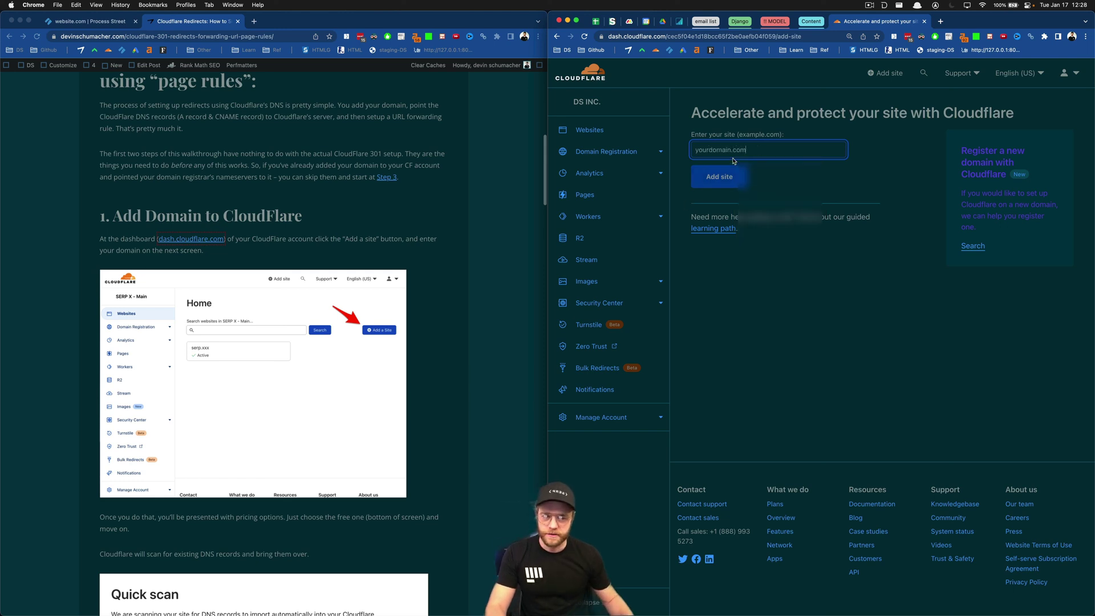
{"action": "left_click", "coordinate": [733, 177]}
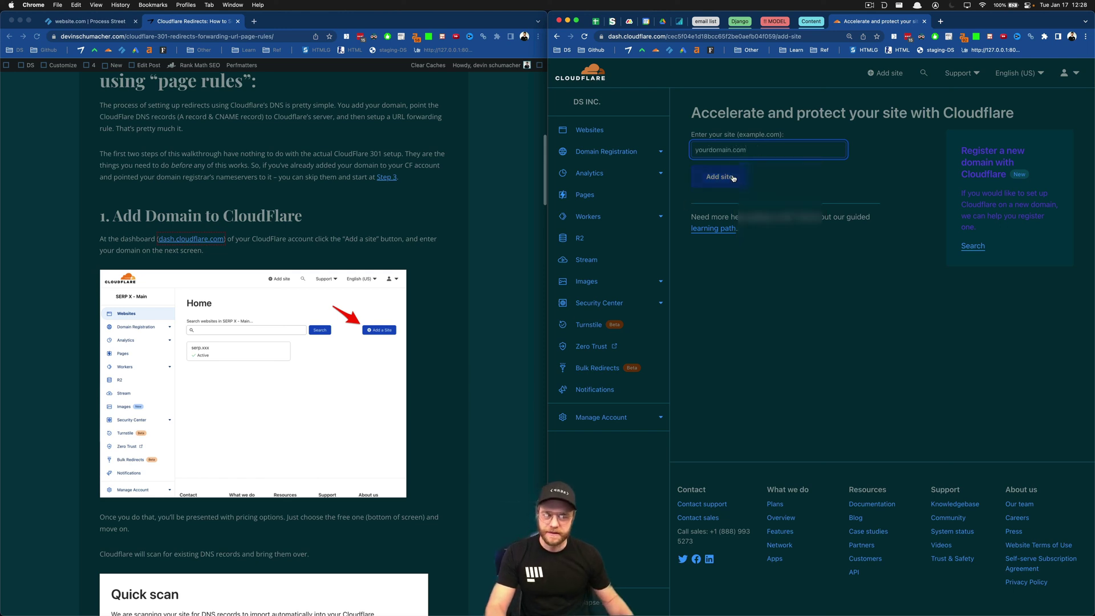
Replace the entered domain with python and try to submit it as the site
{"action": "key", "text": "super+a"}
{"action": "key", "text": "BackSpace"}
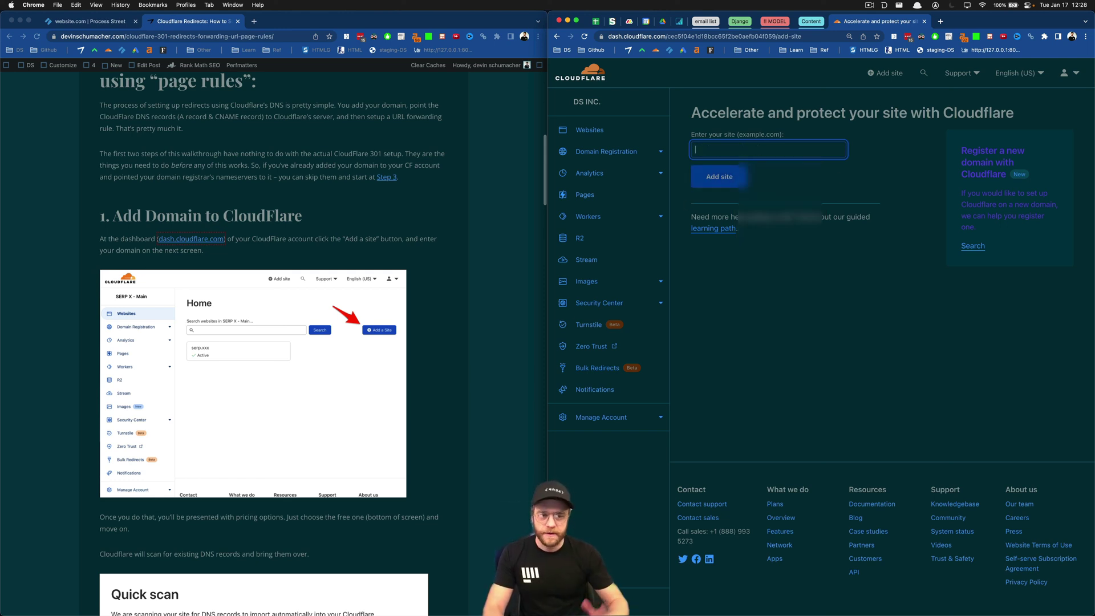
{"action": "type", "text": "python"}
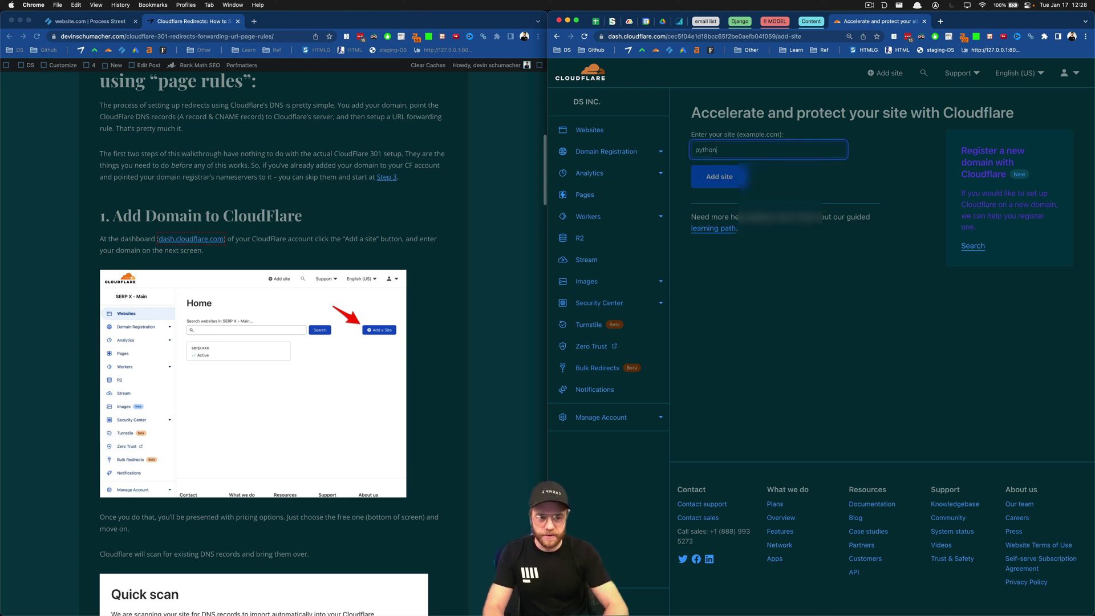
{"action": "key", "text": "Return"}
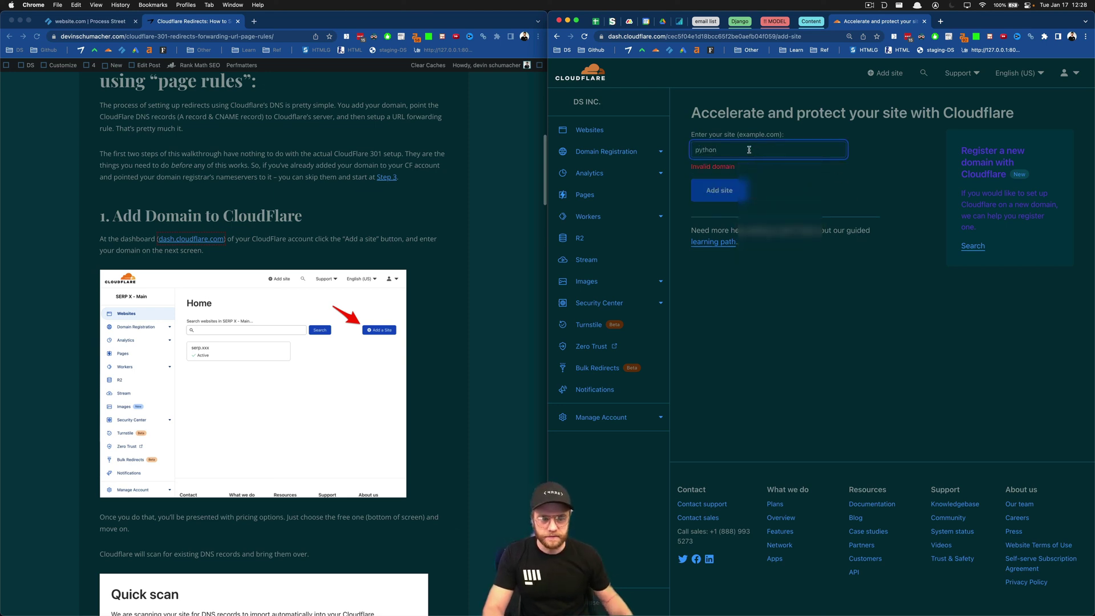
Return to the account home, search its websites for python and copy the domain name pythonocc.org
{"action": "left_click", "coordinate": [588, 80]}
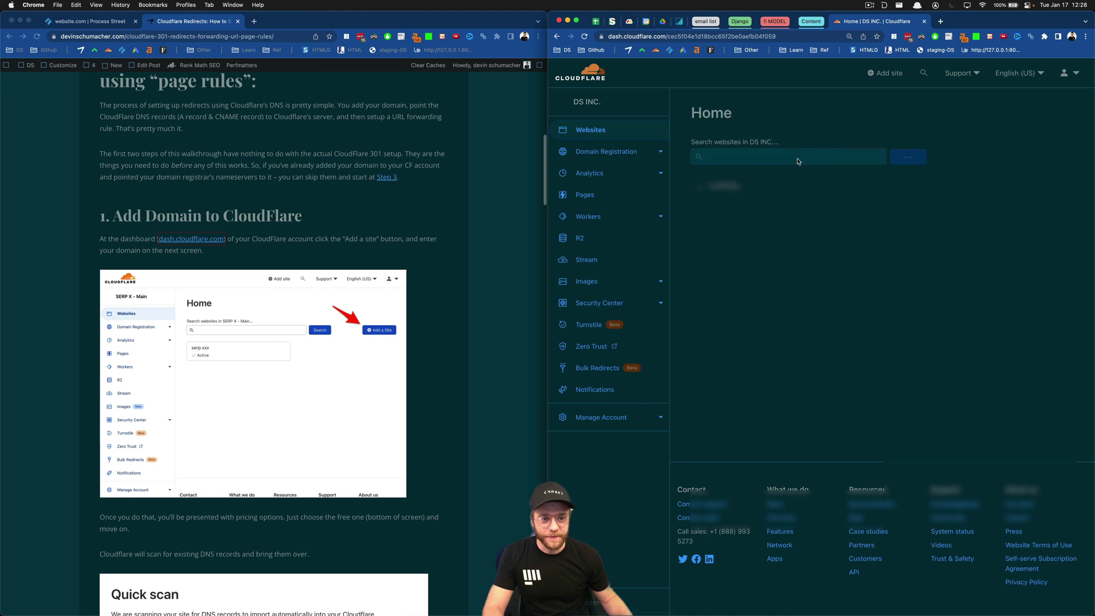
{"action": "left_click", "coordinate": [797, 158]}
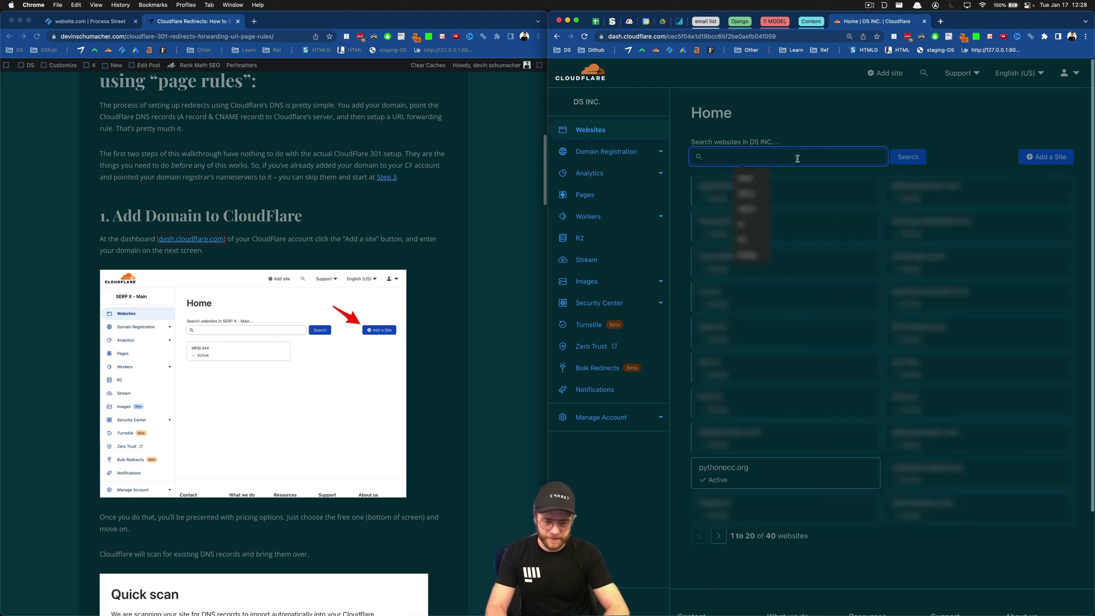
{"action": "type", "text": "python"}
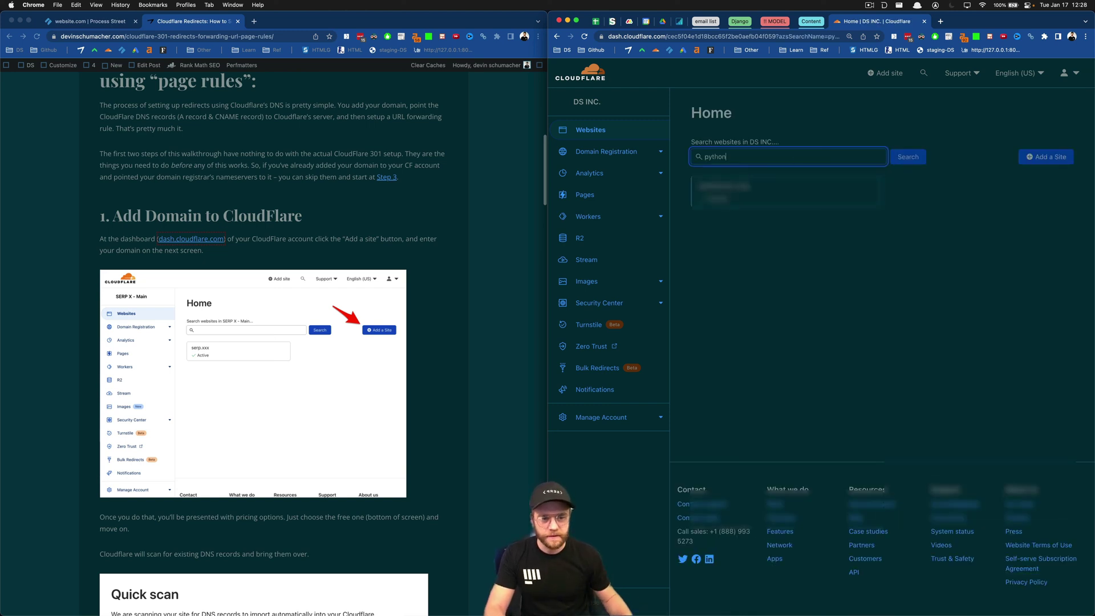
{"action": "double_click", "coordinate": [761, 191]}
{"action": "key", "text": "super+c"}
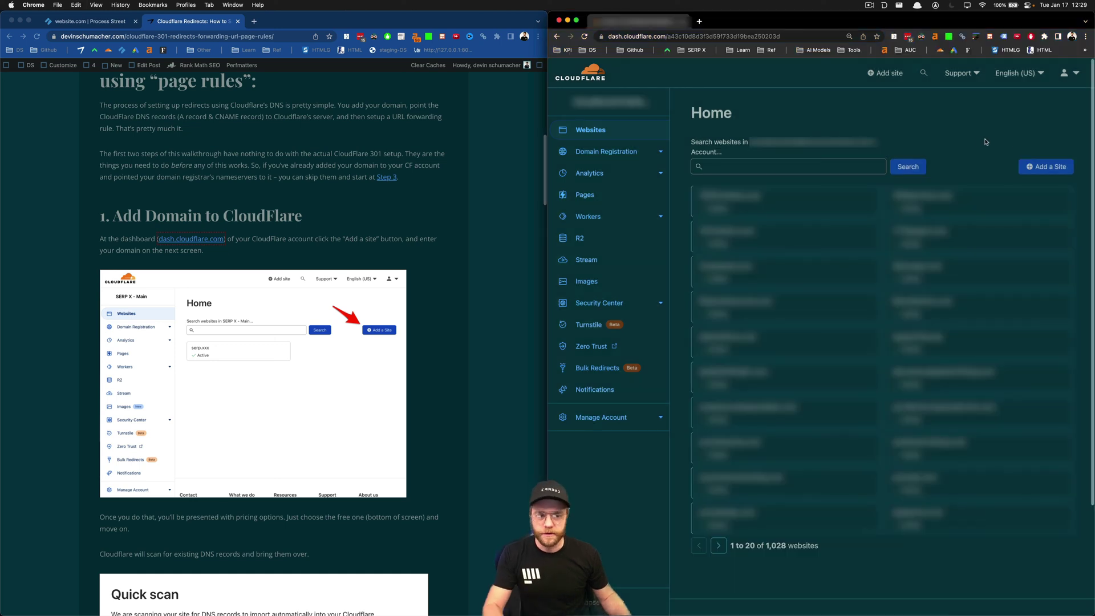
Try to add pythonocc.org as a new site in the other Cloudflare account
{"action": "left_click", "coordinate": [1030, 166]}
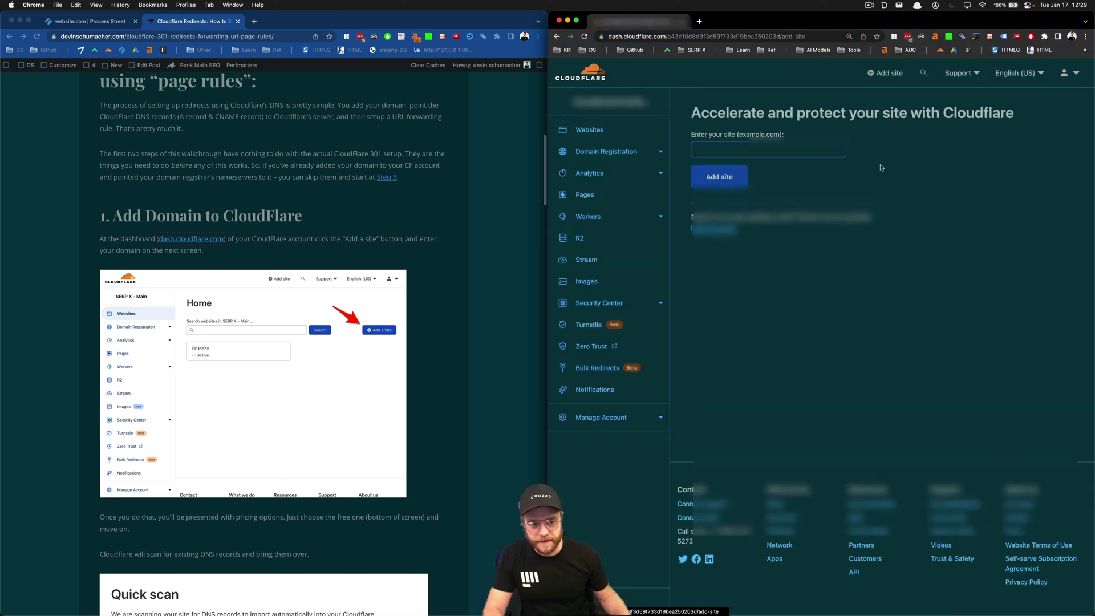
{"action": "key", "text": "super+v"}
{"action": "left_click", "coordinate": [719, 177]}
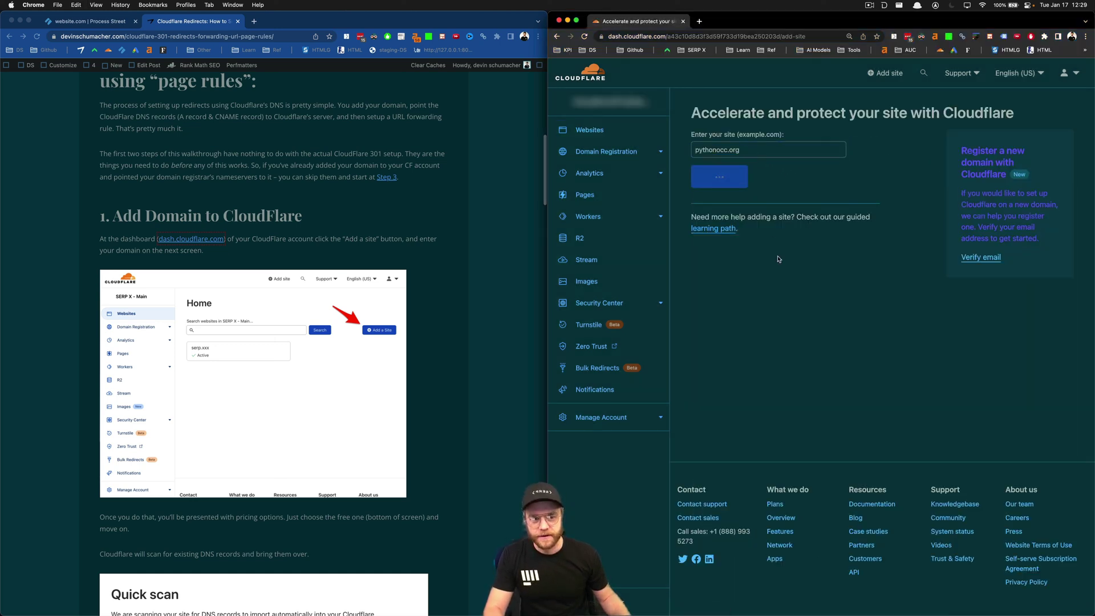
Search the Cloudflare dashboard for pythonocc.org and open its overview page
{"action": "left_click", "coordinate": [424, 281]}
{"action": "scroll", "coordinate": [424, 281], "scroll_direction": "down", "scroll_amount": 8}
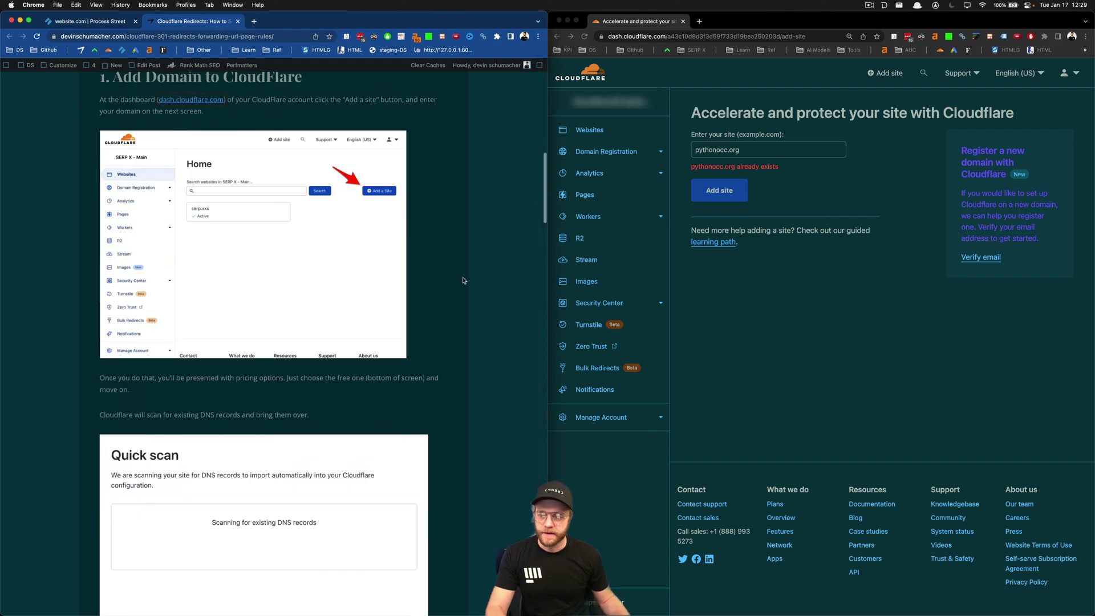
{"action": "scroll", "coordinate": [414, 255], "scroll_direction": "down", "scroll_amount": 7}
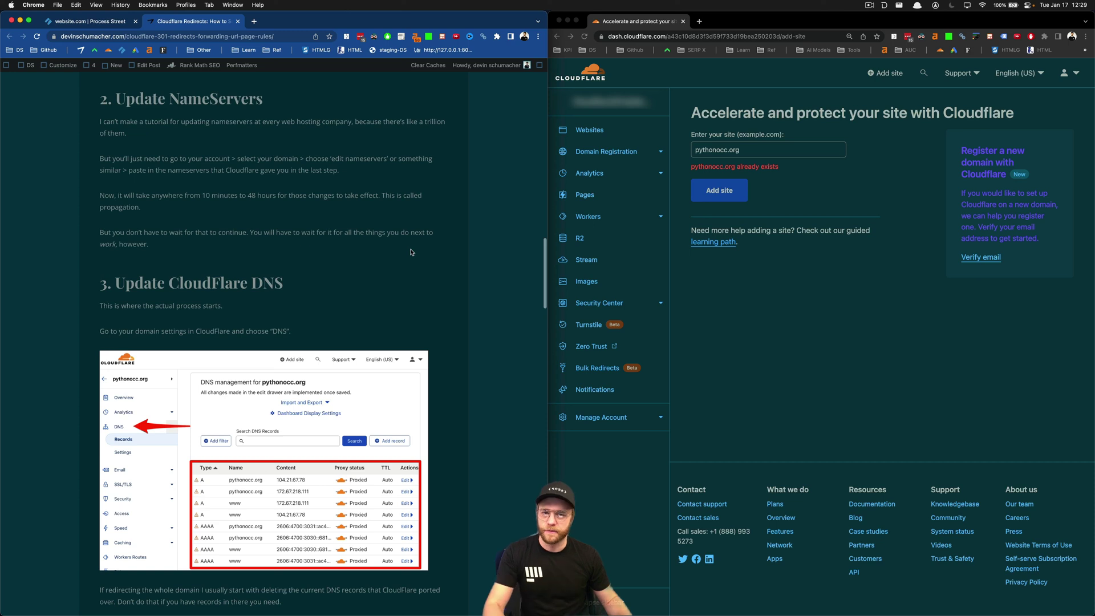
{"action": "left_click", "coordinate": [752, 290]}
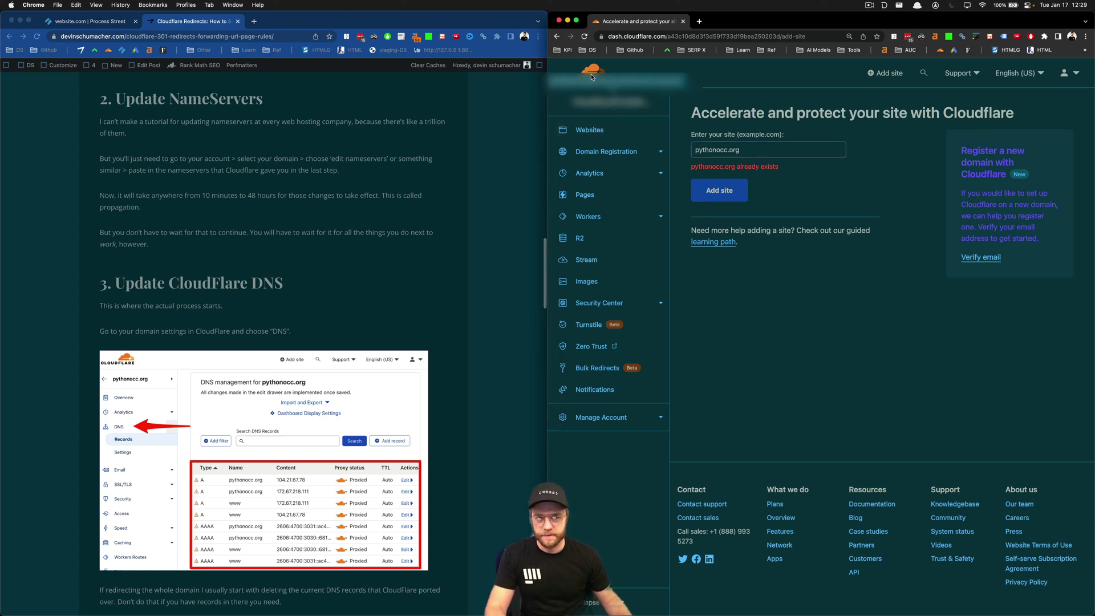
{"action": "left_click_drag", "start_coordinate": [593, 75], "coordinate": [598, 74]}
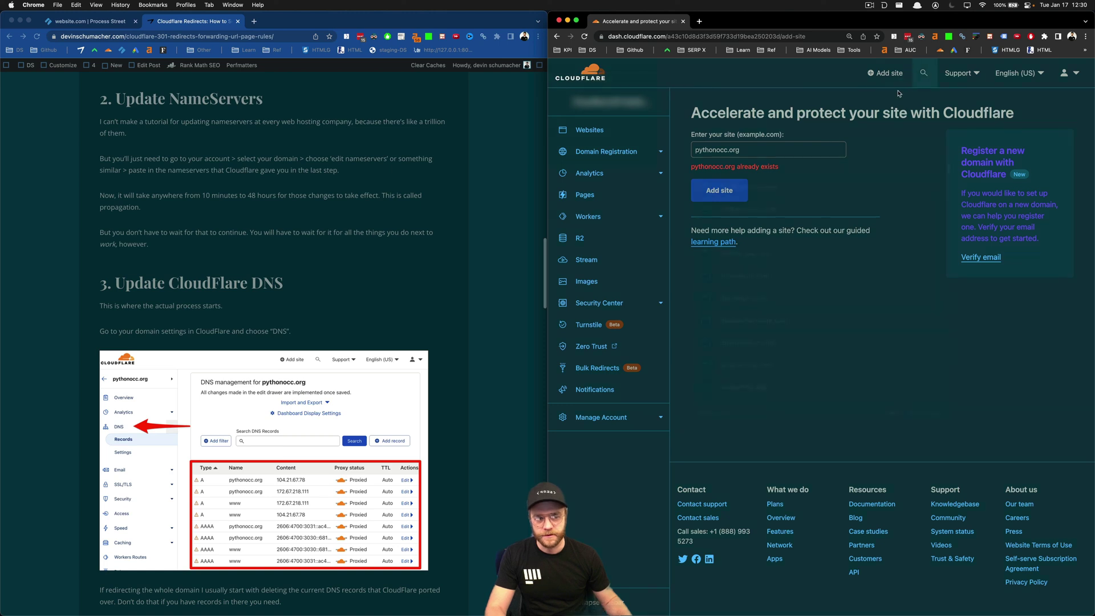
{"action": "key", "text": "super+v"}
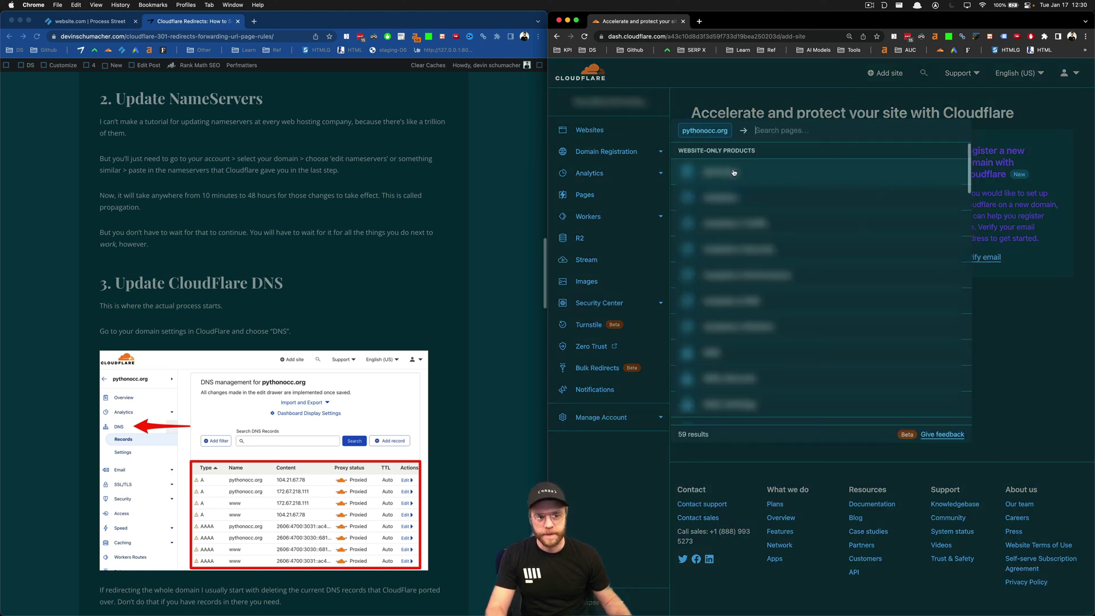
{"action": "left_click", "coordinate": [732, 168]}
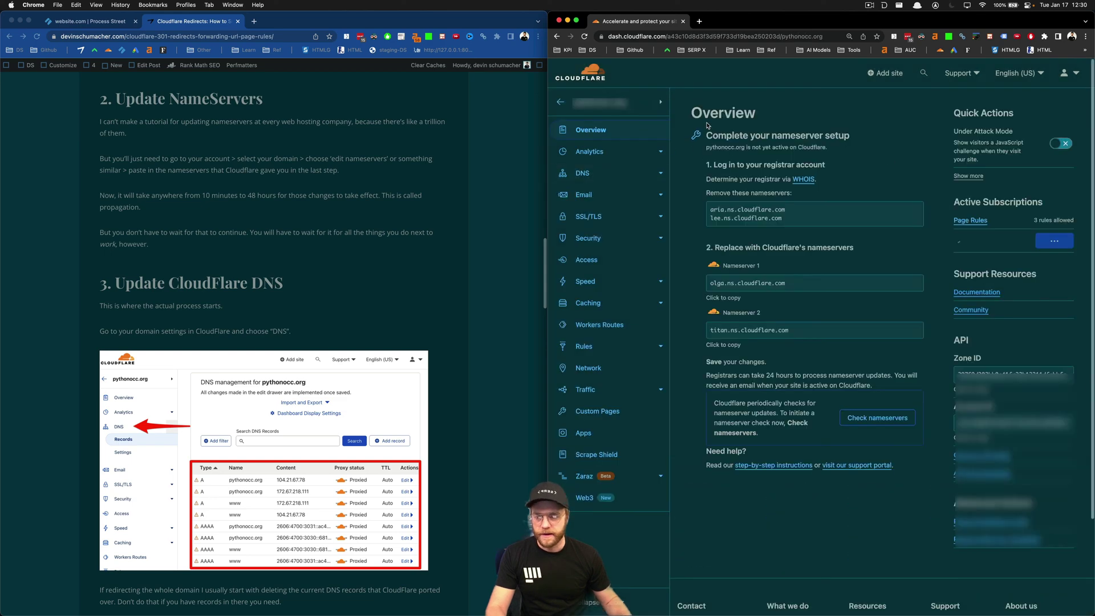
Open the DNS records of pythonocc.org
{"action": "scroll", "coordinate": [344, 265], "scroll_direction": "down", "scroll_amount": 3}
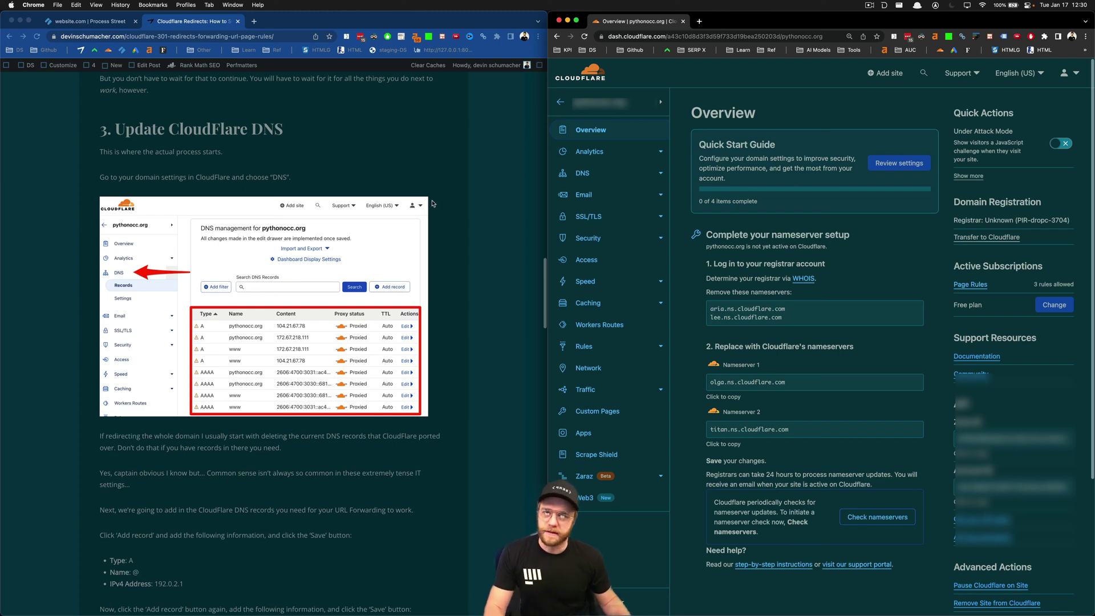
{"action": "left_click", "coordinate": [578, 178]}
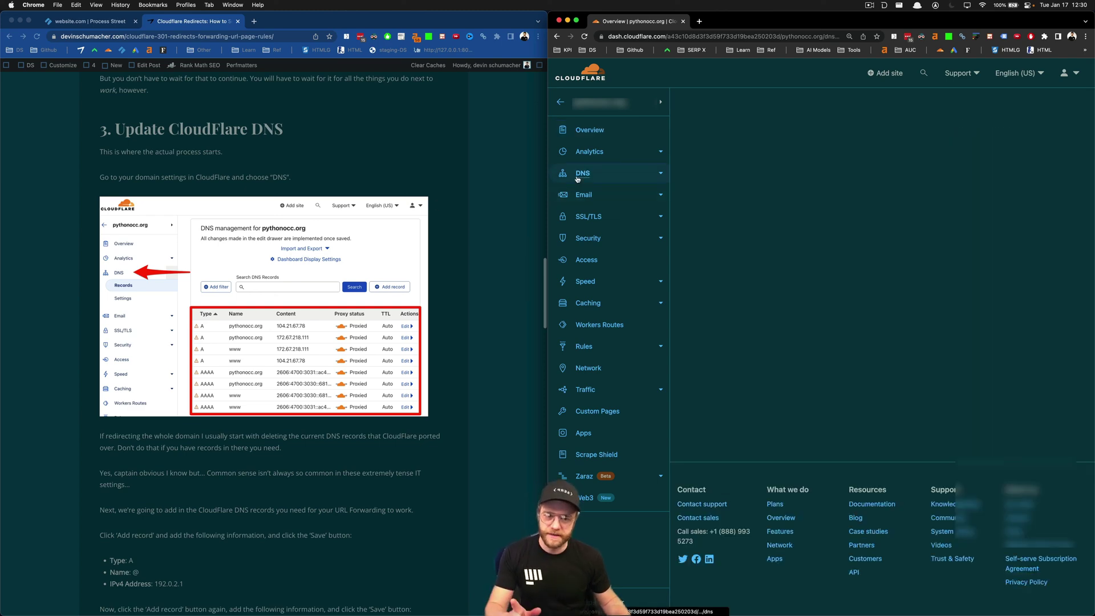
{"action": "scroll", "coordinate": [889, 447], "scroll_direction": "down", "scroll_amount": 2}
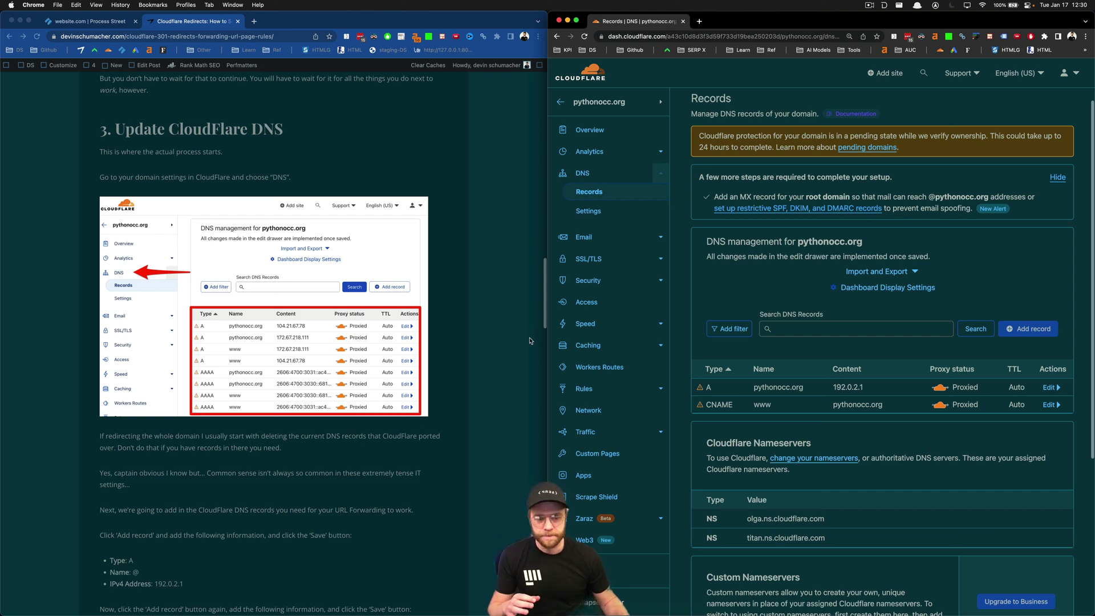
Start a new DNS record of type A with the name @
{"action": "left_click", "coordinate": [1023, 328]}
{"action": "left_click", "coordinate": [740, 401]}
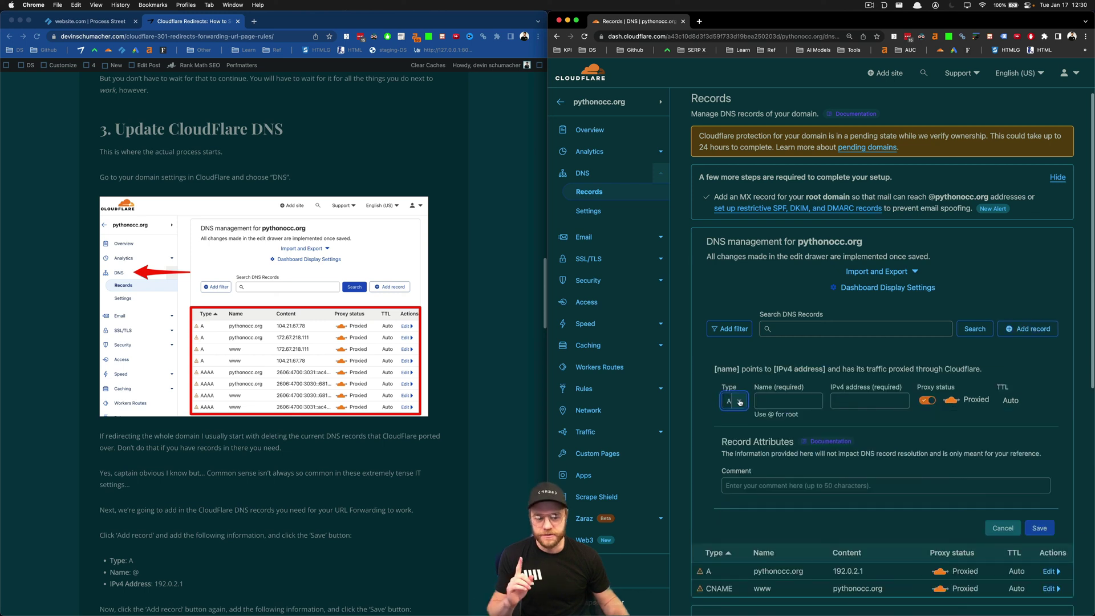
{"action": "left_click", "coordinate": [740, 402]}
{"action": "left_click", "coordinate": [780, 401]}
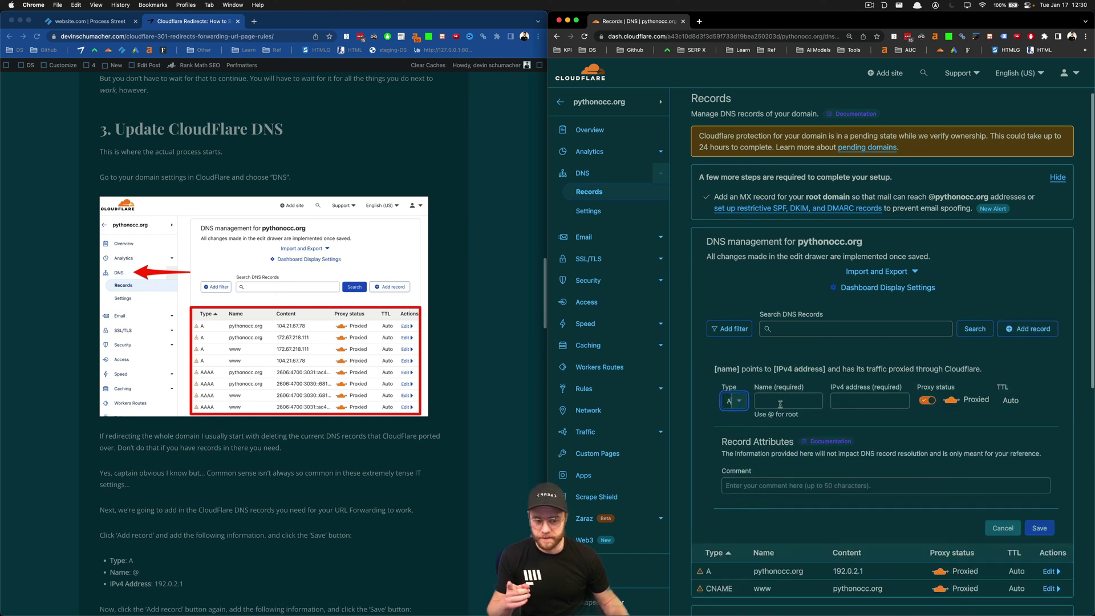
{"action": "type", "text": "@"}
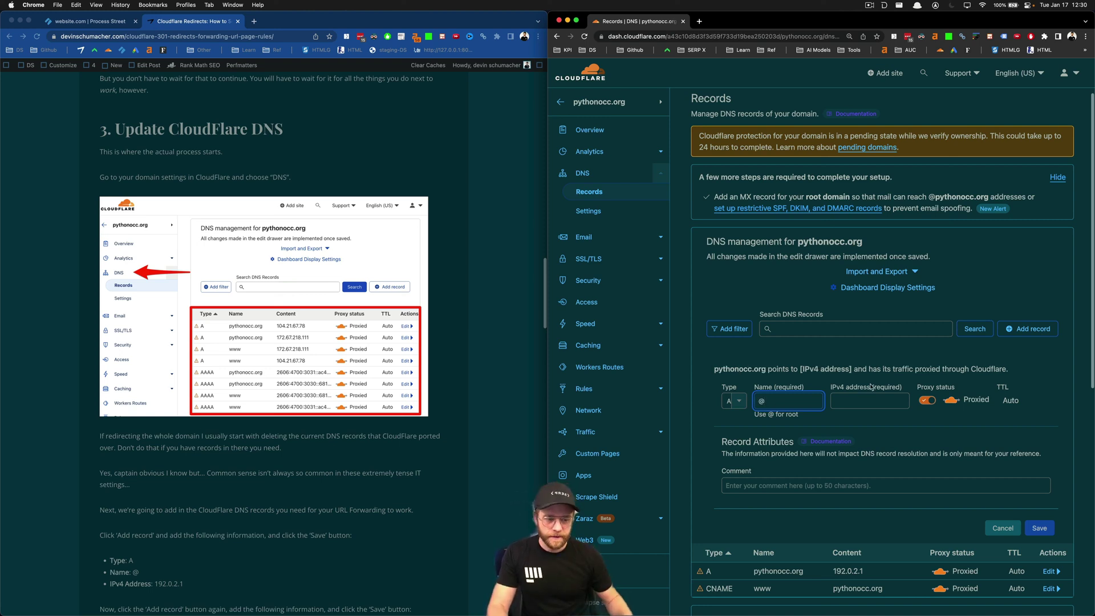
{"action": "left_click", "coordinate": [906, 399]}
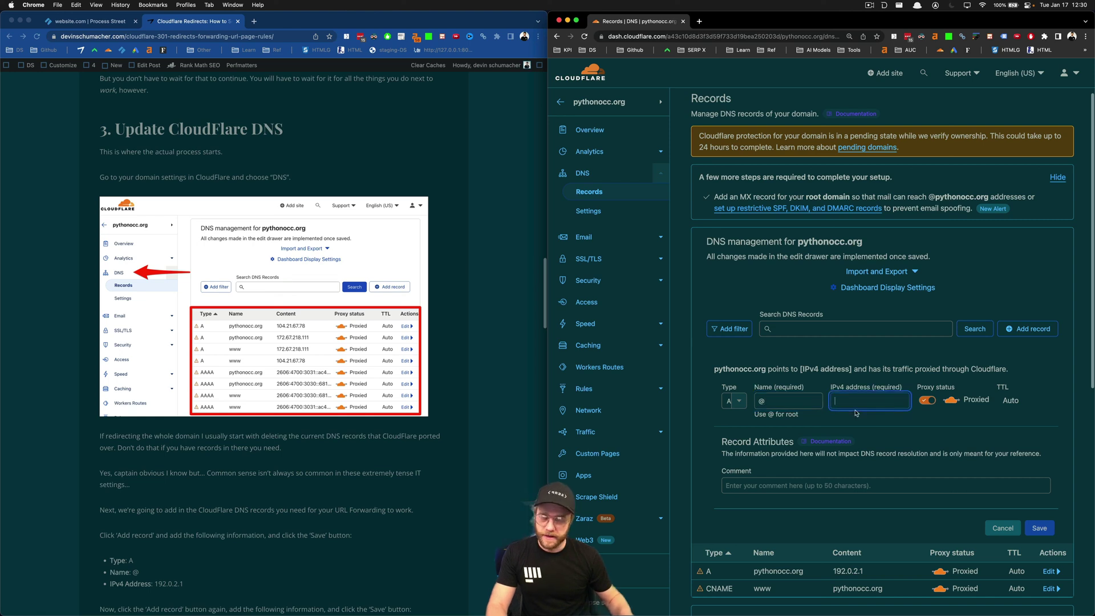
{"action": "type", "text": "1"}
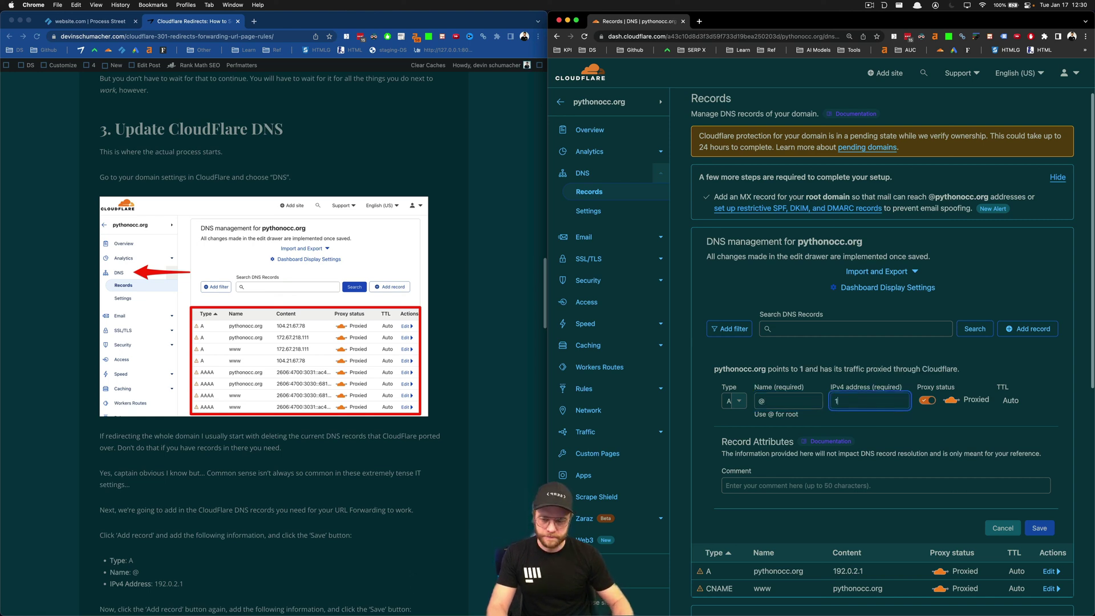
{"action": "type", "text": "20."}
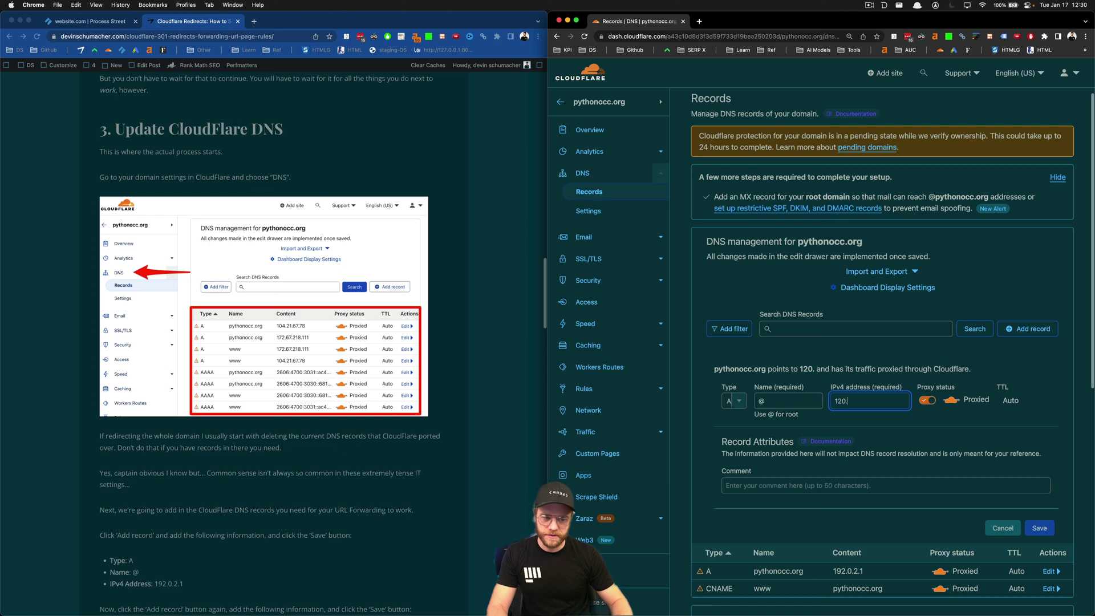
{"action": "type", "text": "0."}
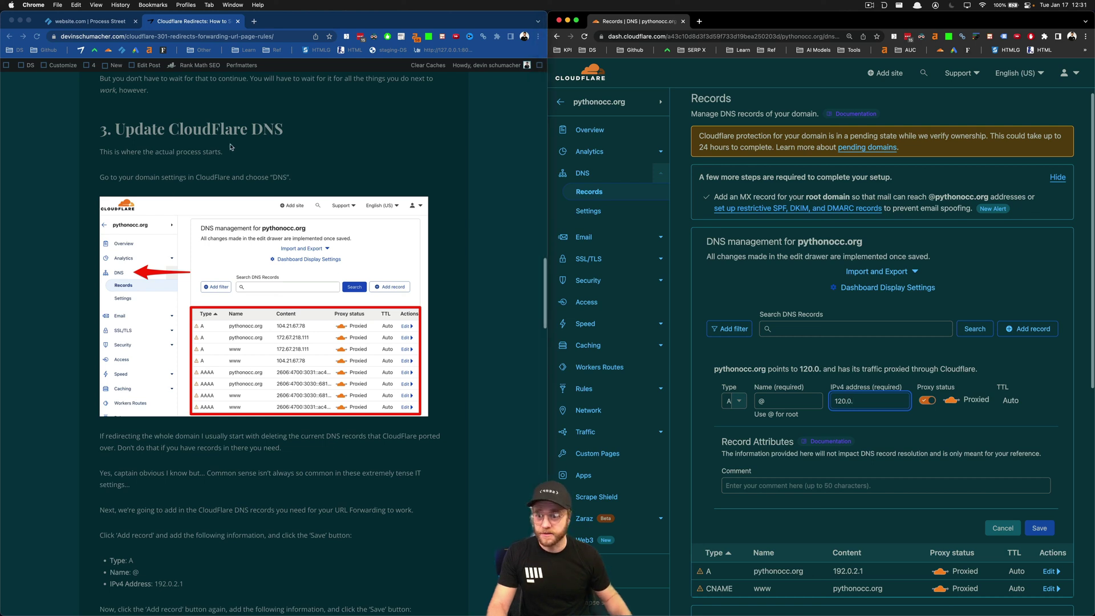
Switch to the Process Street checklist, complete the tasks for adding the domain and pointing the nameservers, and show the CloudFlare DNS task
{"action": "left_click", "coordinate": [89, 21]}
{"action": "left_click", "coordinate": [101, 385]}
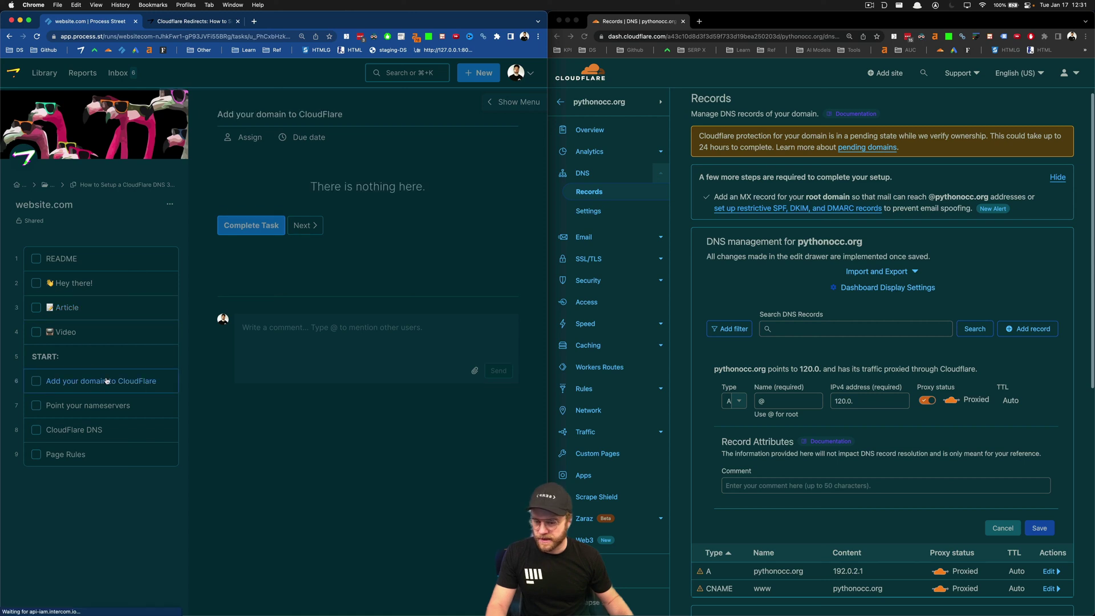
{"action": "left_click", "coordinate": [117, 381]}
{"action": "left_click", "coordinate": [115, 405]}
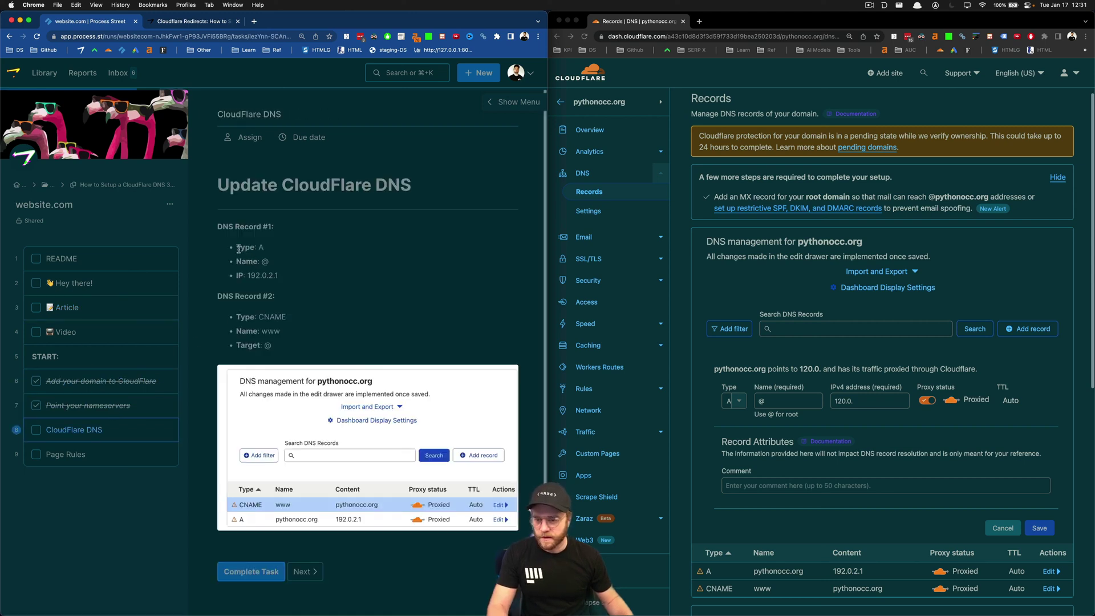
Set the new A record's IPv4 address to 192.0.2.1, copied from DNS Record #1 in the checklist
{"action": "left_click_drag", "start_coordinate": [245, 274], "coordinate": [279, 275]}
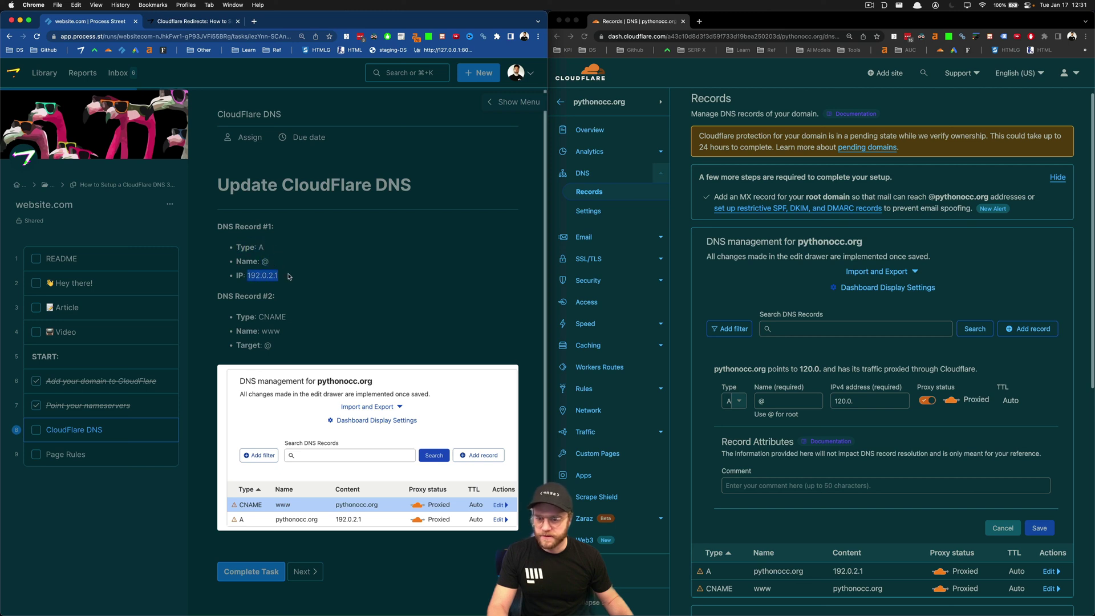
{"action": "key", "text": "super+c"}
{"action": "left_click", "coordinate": [859, 399]}
{"action": "key", "text": "super+a"}
{"action": "key", "text": "super+v"}
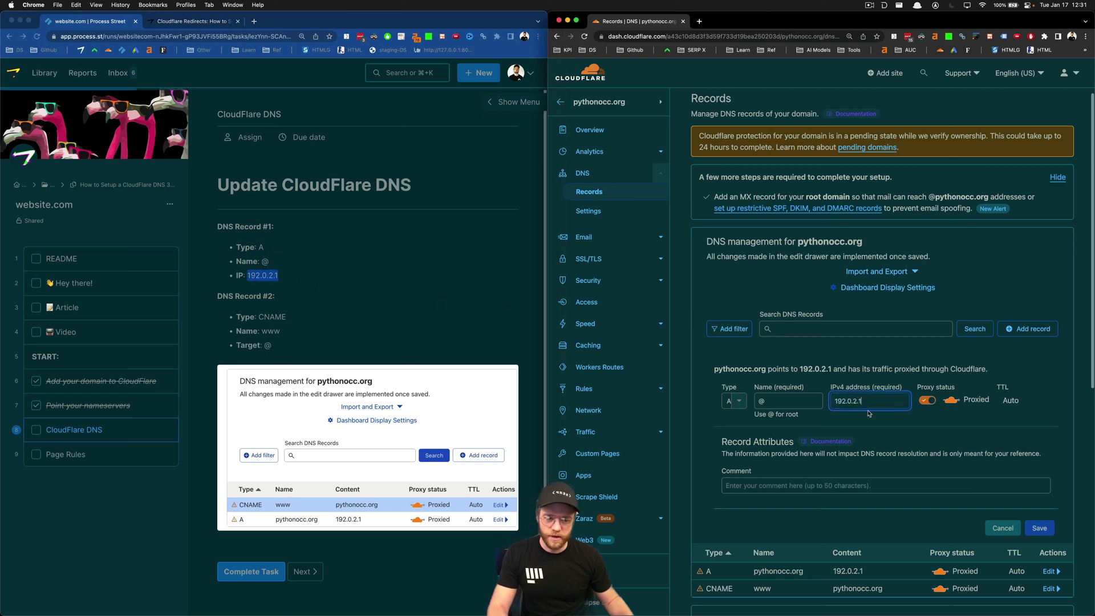
Try to save the new A record for pythonocc.org and reload the DNS records page
{"action": "left_click", "coordinate": [1038, 527]}
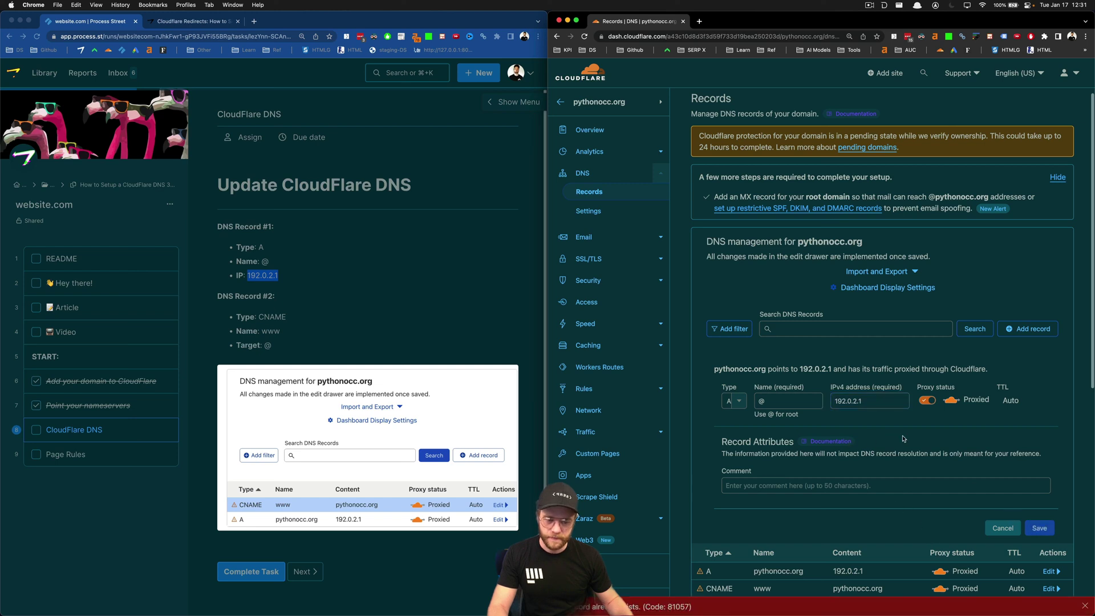
{"action": "scroll", "coordinate": [864, 365], "scroll_direction": "down", "scroll_amount": 3}
{"action": "scroll", "coordinate": [822, 343], "scroll_direction": "up", "scroll_amount": 1}
{"action": "key", "text": "super+r"}
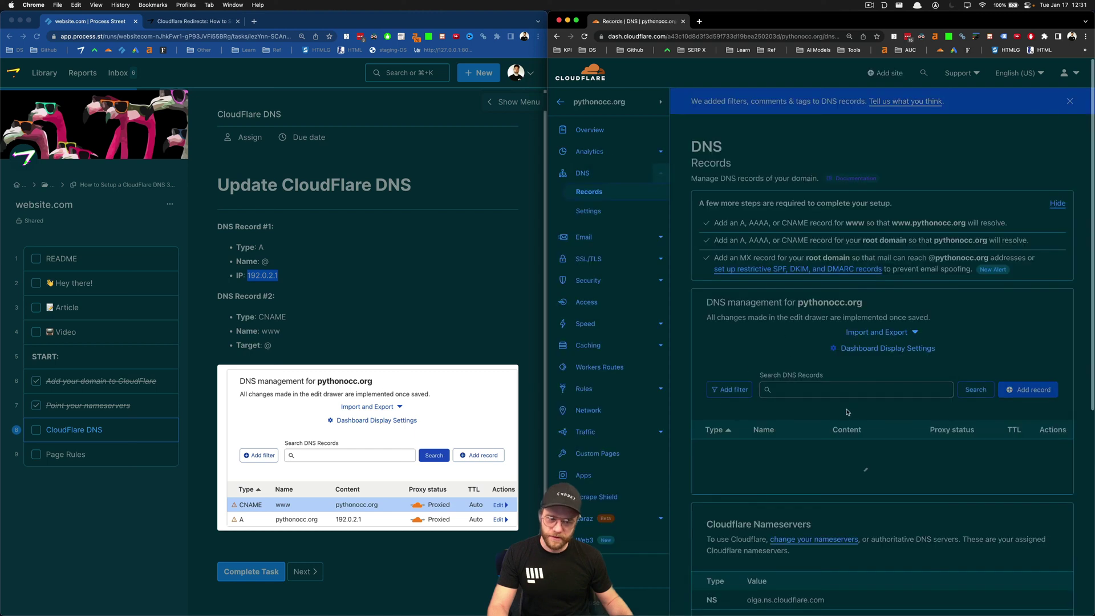
Start another DNS record of type CNAME, following DNS Record #2 in the checklist
{"action": "left_click", "coordinate": [462, 309]}
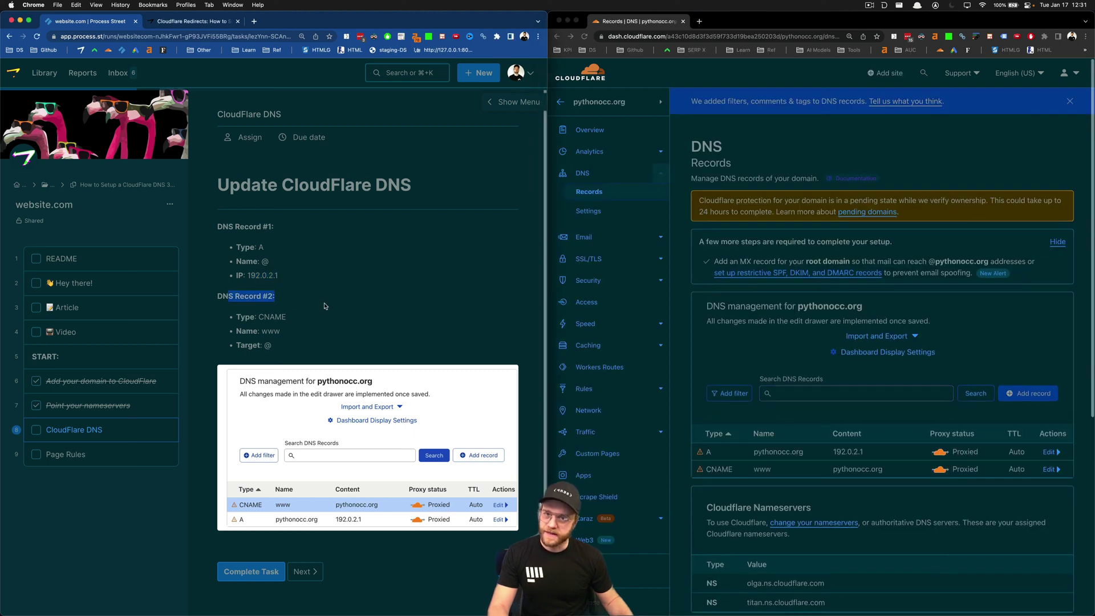
{"action": "left_click", "coordinate": [1024, 395]}
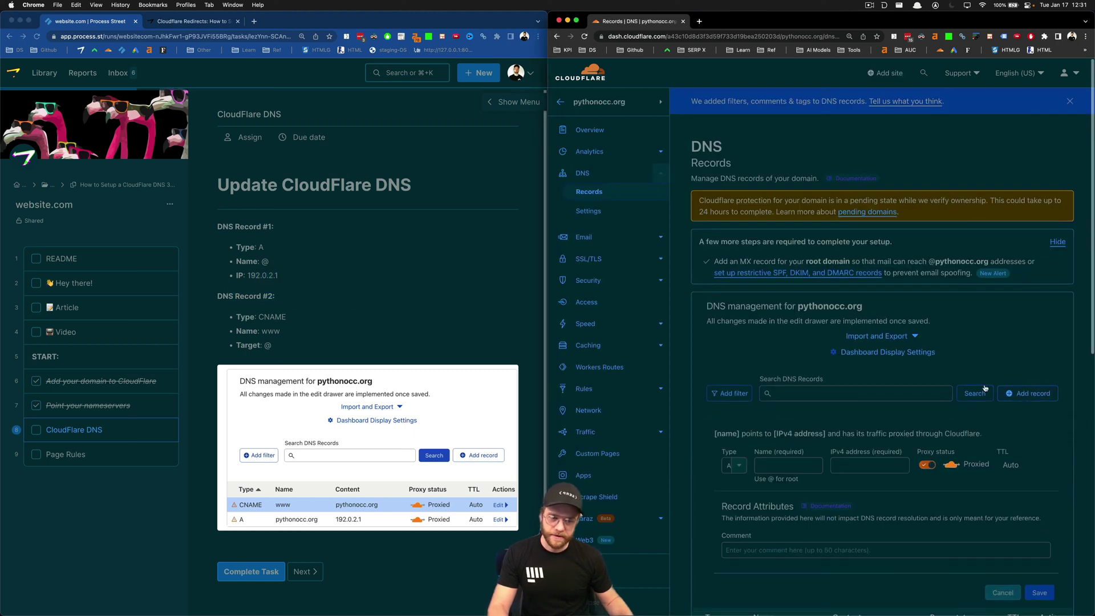
{"action": "left_click", "coordinate": [741, 439]}
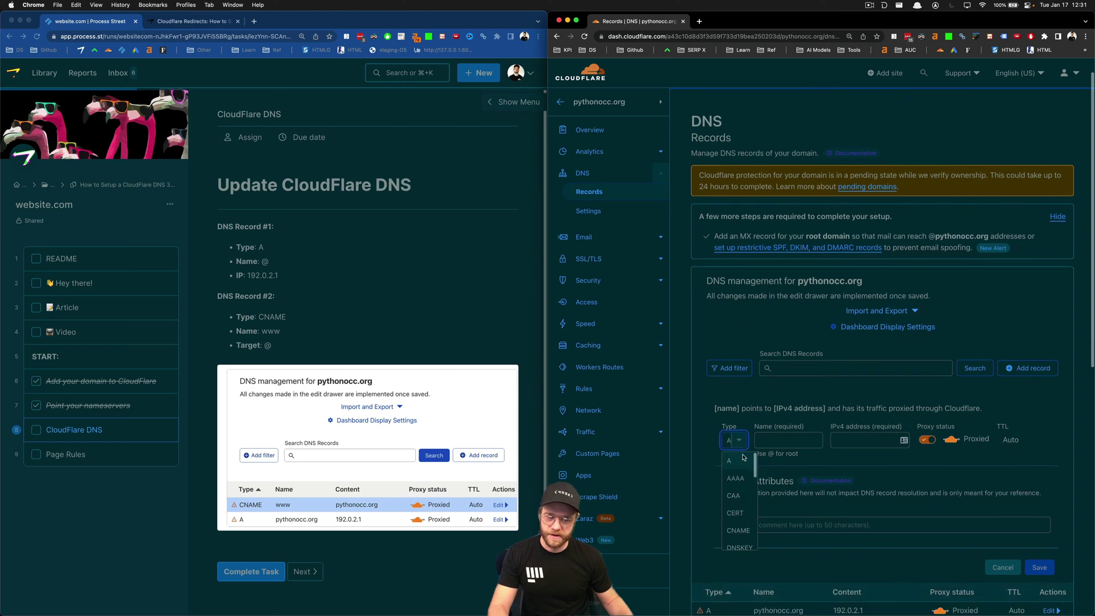
{"action": "left_click", "coordinate": [743, 525]}
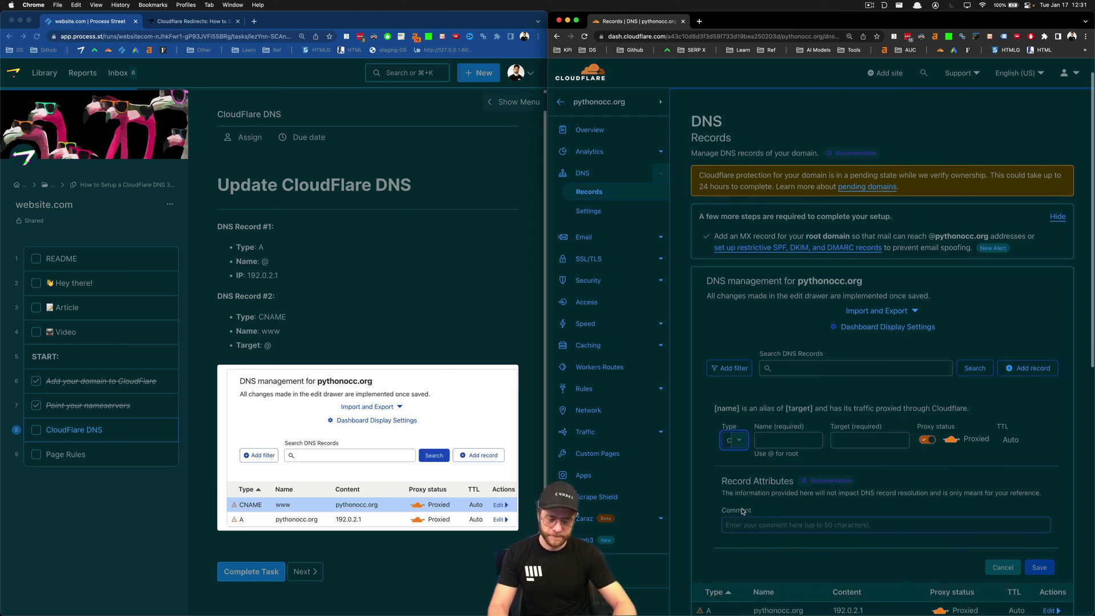
{"action": "key", "text": "super+minus"}
{"action": "key", "text": "super+minus"}
{"action": "key", "text": "super+minus"}
{"action": "key", "text": "super+minus"}
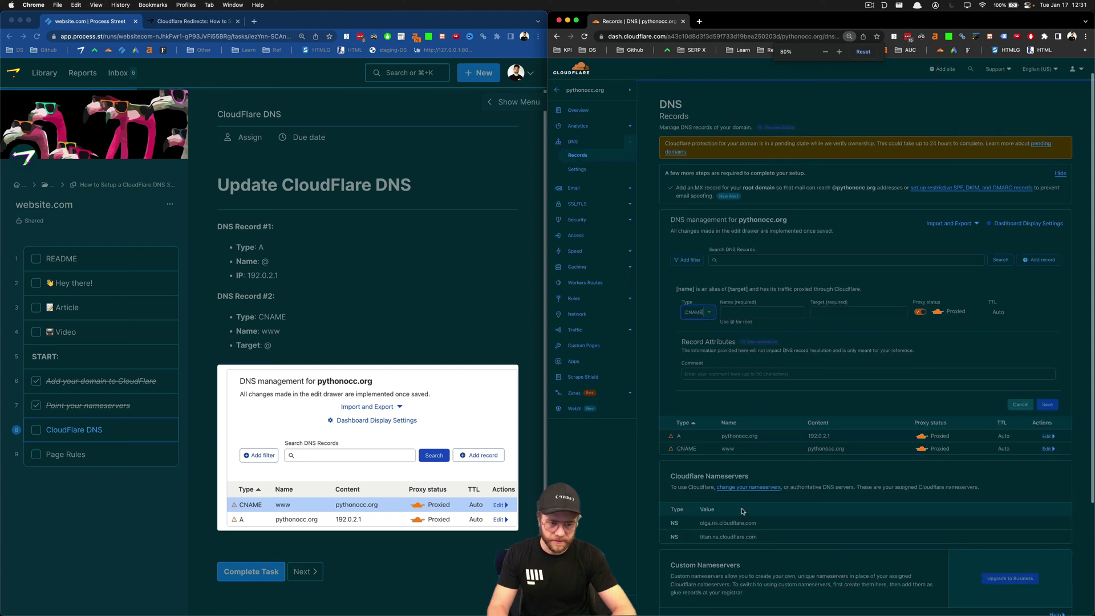
{"action": "key", "text": "super+plus"}
{"action": "key", "text": "super+plus"}
{"action": "key", "text": "super+plus"}
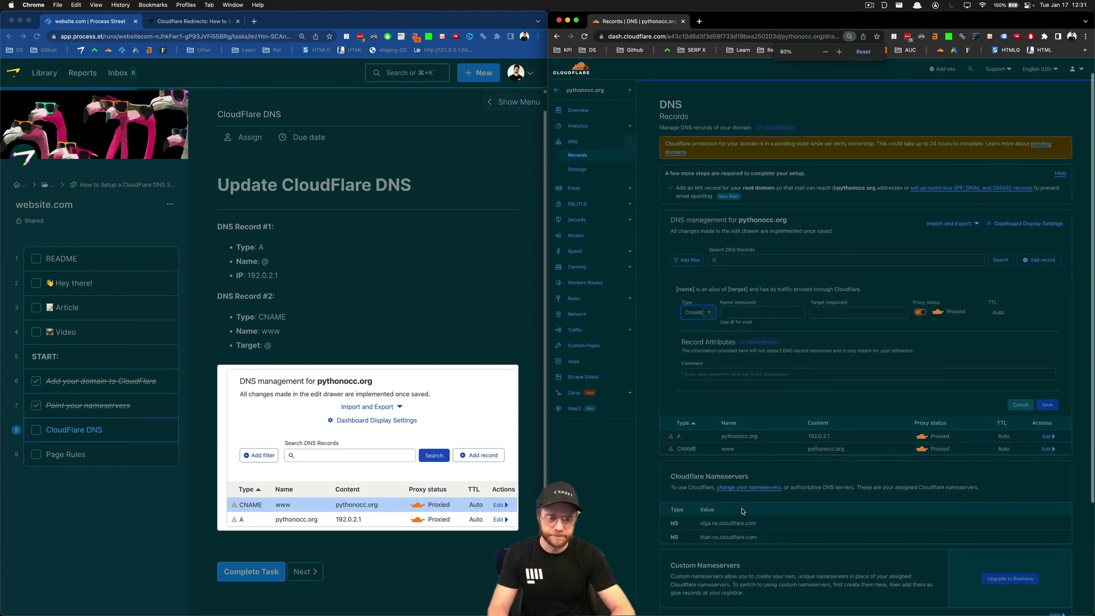
Give the CNAME record the name www and the target @, try to save it, and reload the DNS records page
{"action": "left_click", "coordinate": [722, 389]}
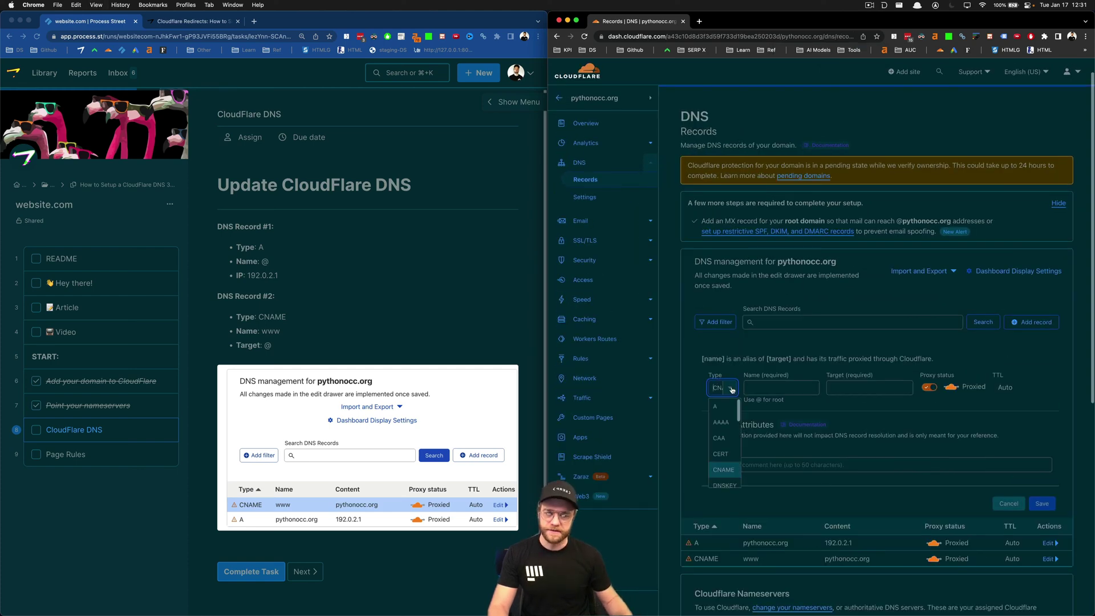
{"action": "left_click", "coordinate": [786, 389]}
{"action": "type", "text": "www"}
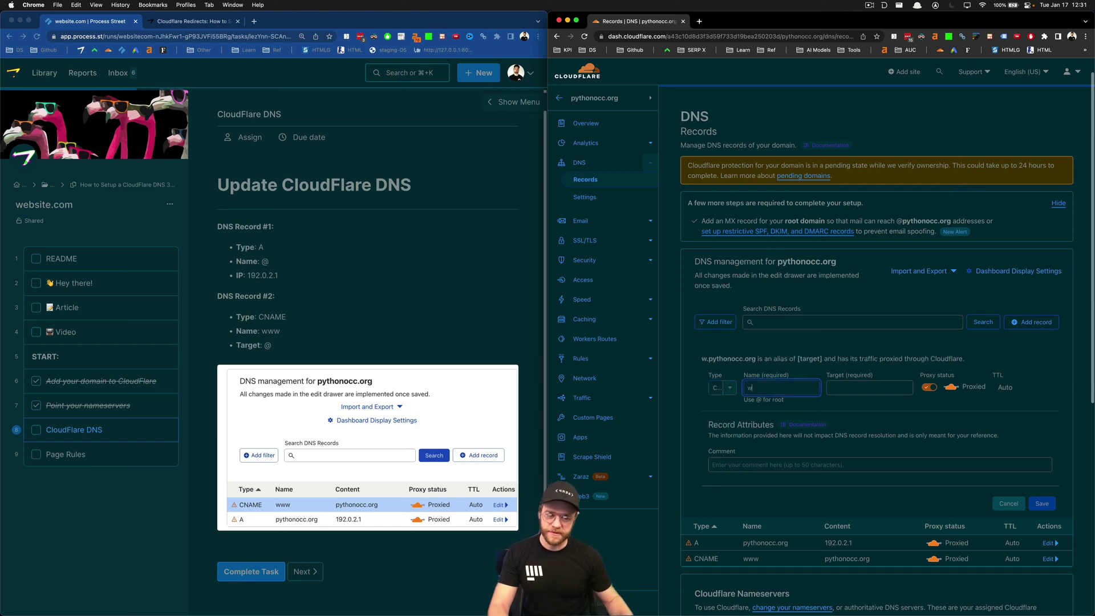
{"action": "left_click", "coordinate": [855, 388]}
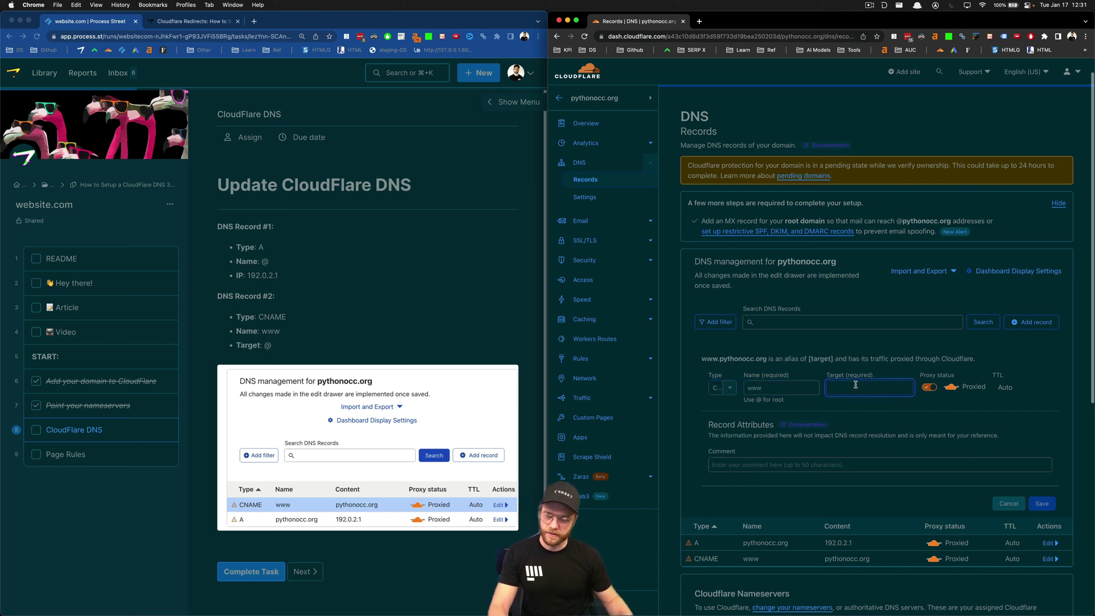
{"action": "type", "text": "@"}
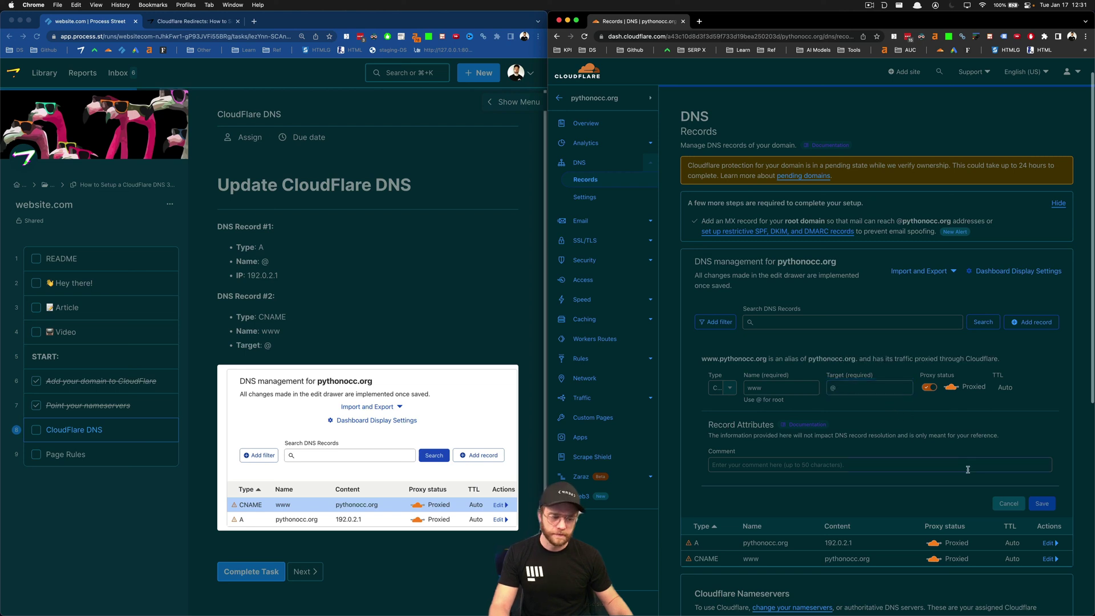
{"action": "left_click", "coordinate": [1042, 502]}
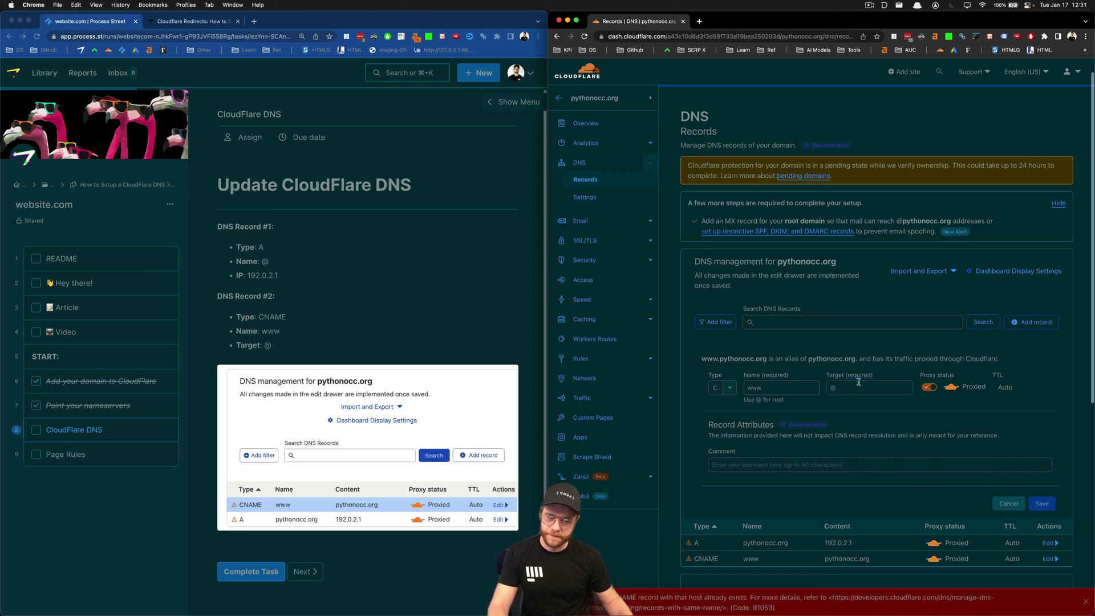
{"action": "key", "text": "super+r"}
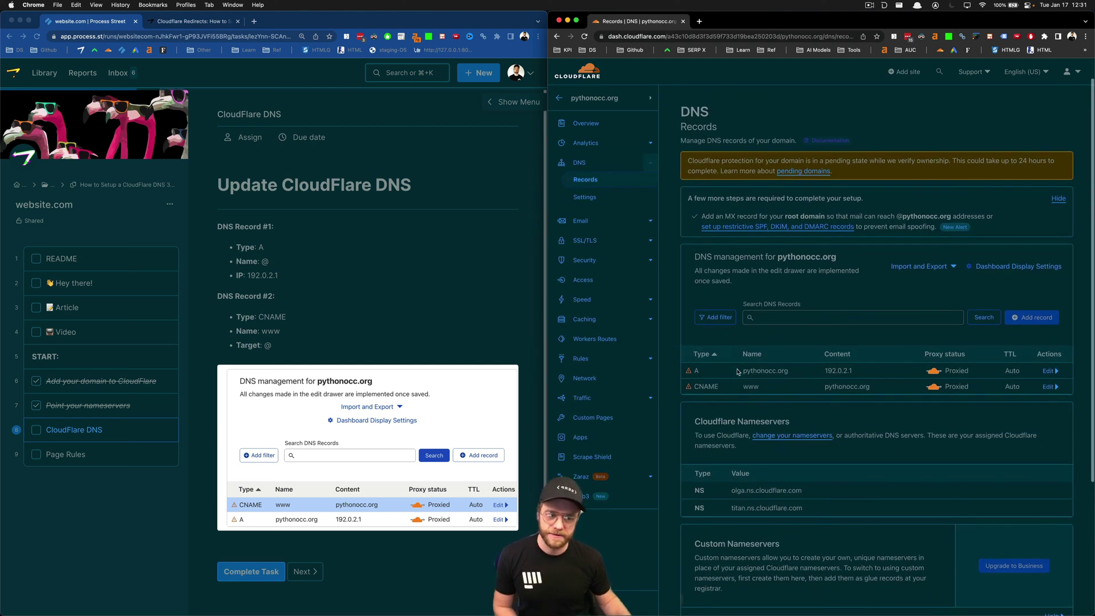
Check the A record in the DNS list and complete the CloudFlare DNS task in the Process Street checklist
{"action": "left_click_drag", "start_coordinate": [737, 371], "coordinate": [794, 374]}
{"action": "left_click", "coordinate": [783, 338]}
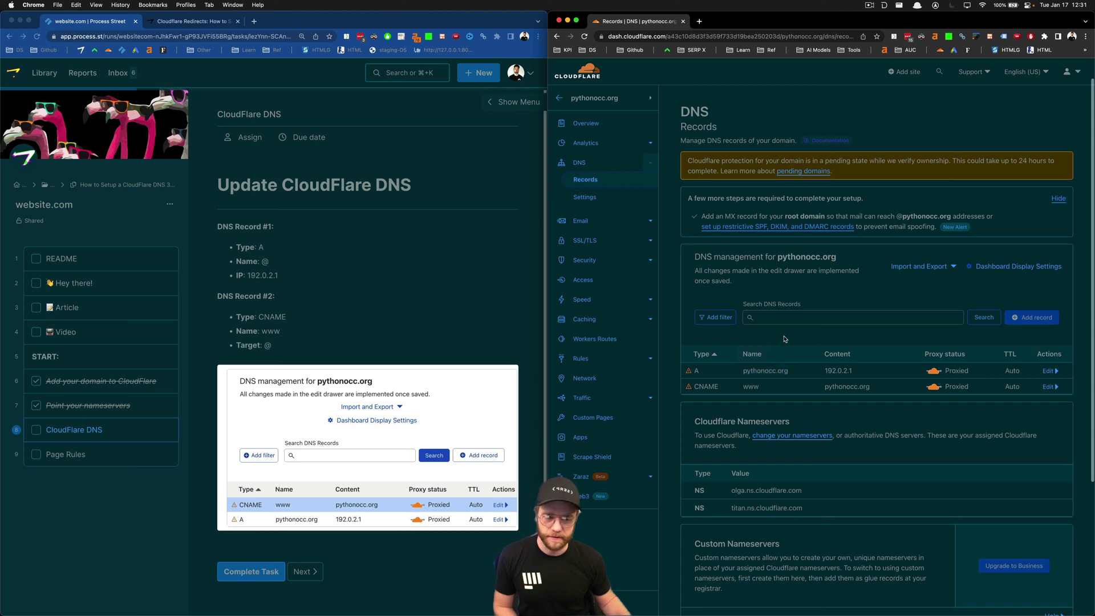
{"action": "left_click", "coordinate": [836, 371]}
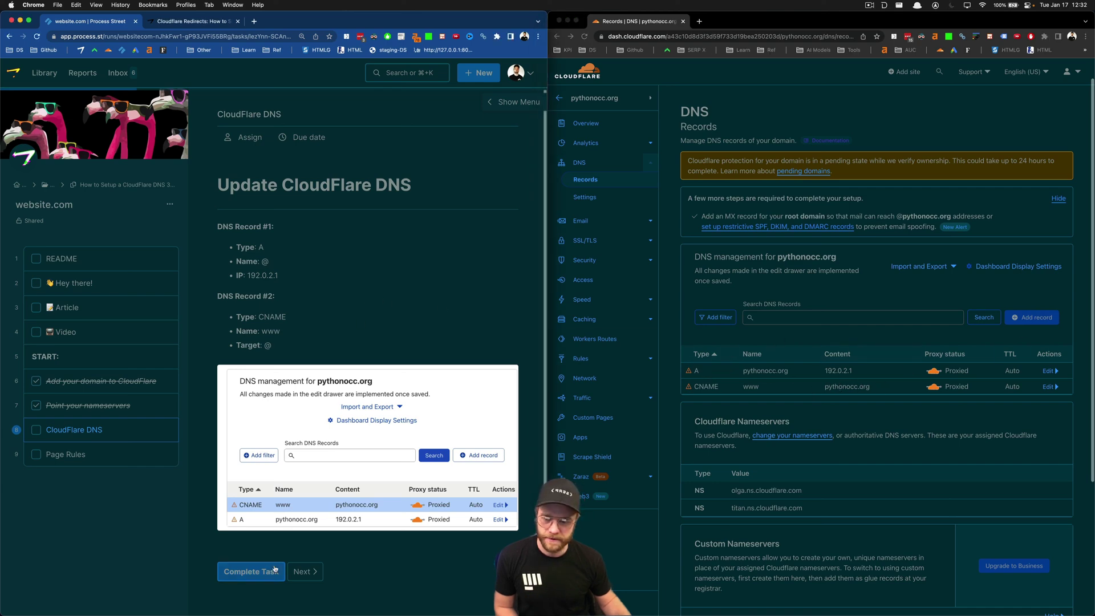
{"action": "left_click", "coordinate": [251, 571]}
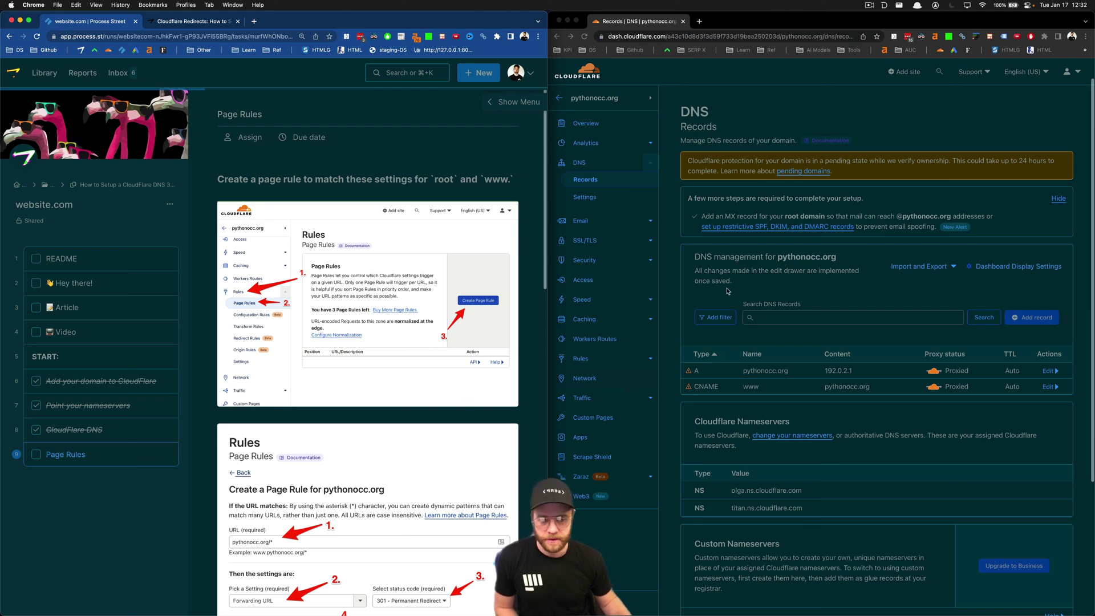
Open the page rules of pythonocc.org in Cloudflare and delete both existing page rules
{"action": "left_click", "coordinate": [649, 355]}
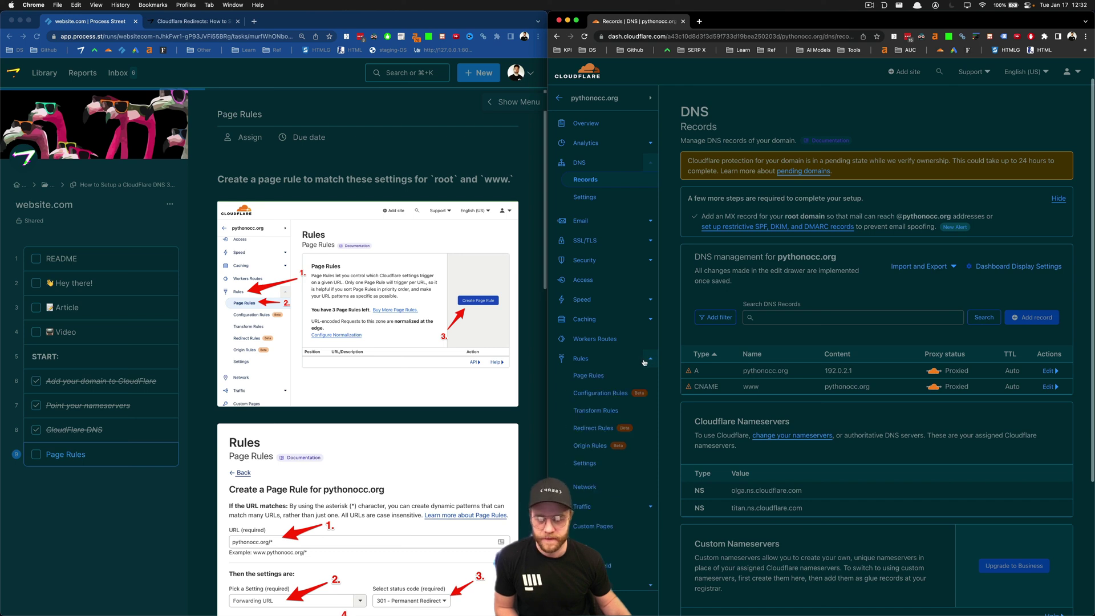
{"action": "left_click", "coordinate": [609, 376]}
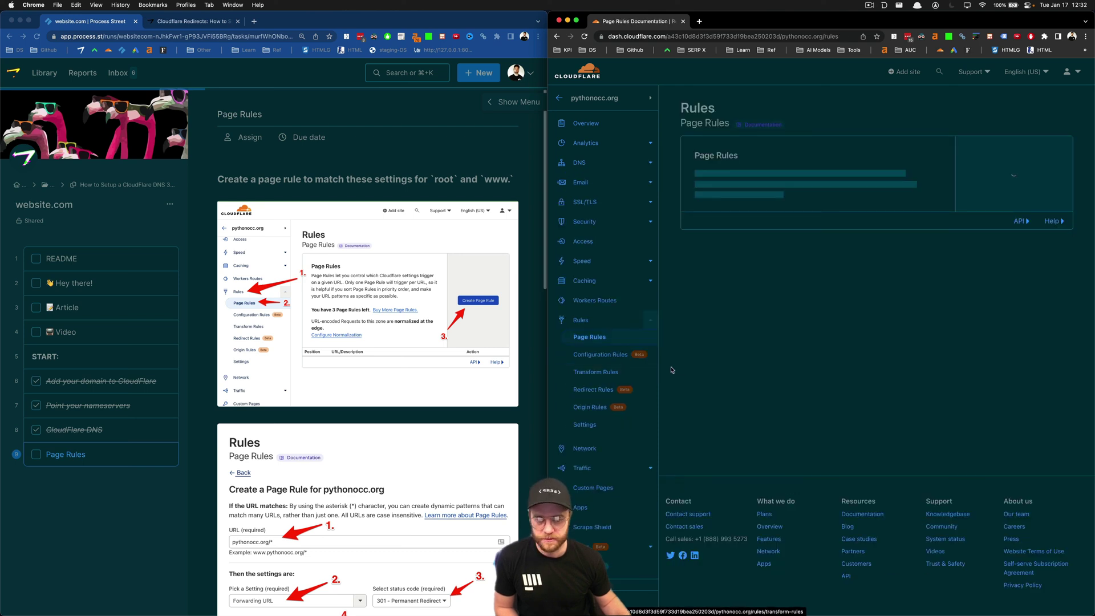
{"action": "left_click", "coordinate": [1067, 286]}
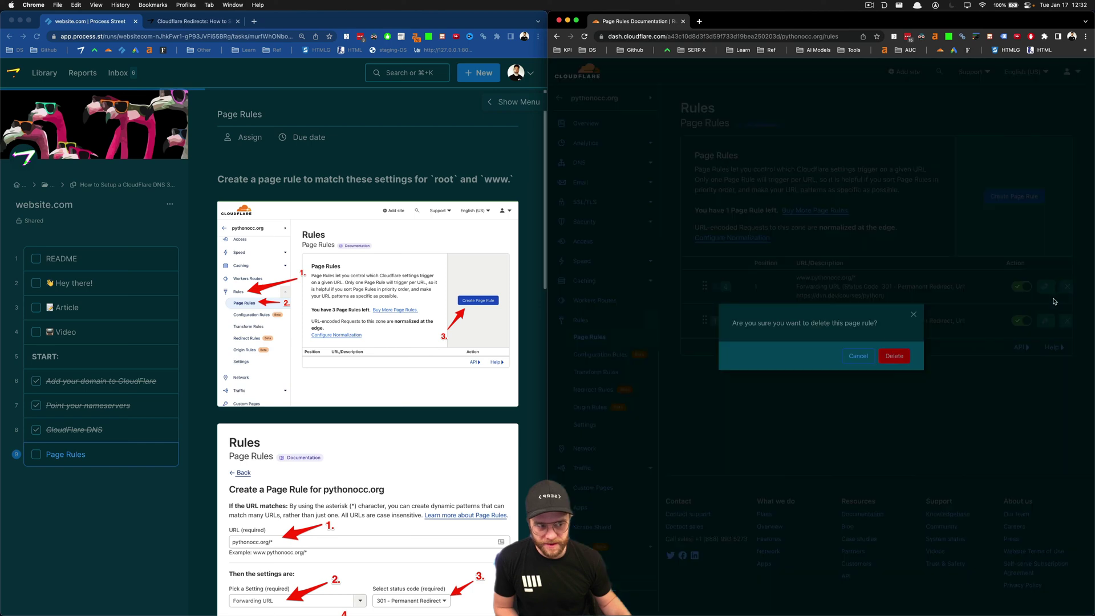
{"action": "left_click", "coordinate": [894, 356]}
{"action": "left_click", "coordinate": [1067, 286]}
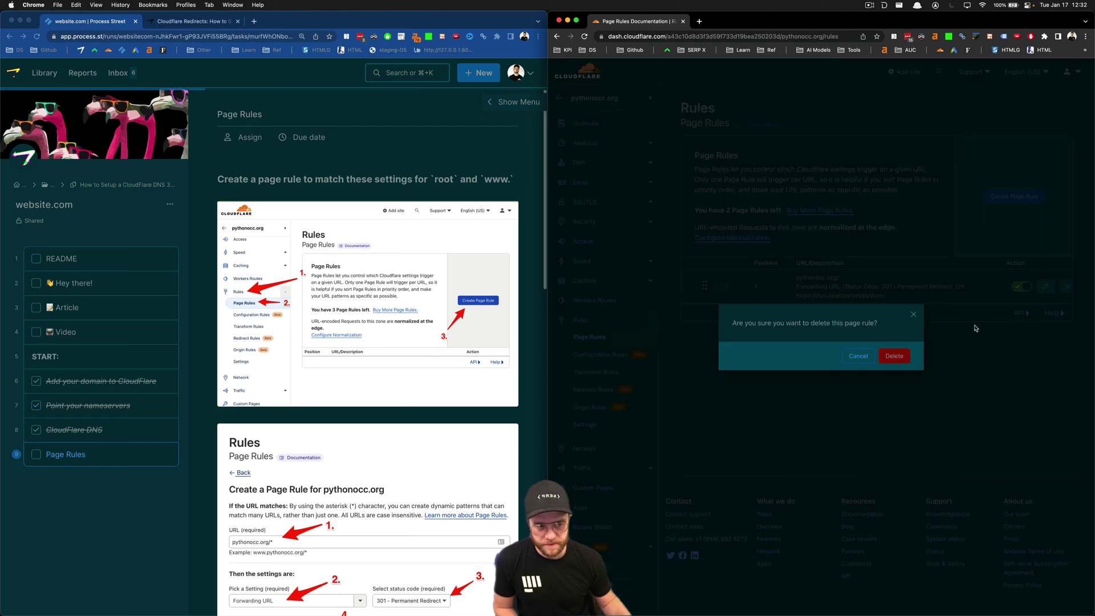
{"action": "left_click", "coordinate": [894, 356]}
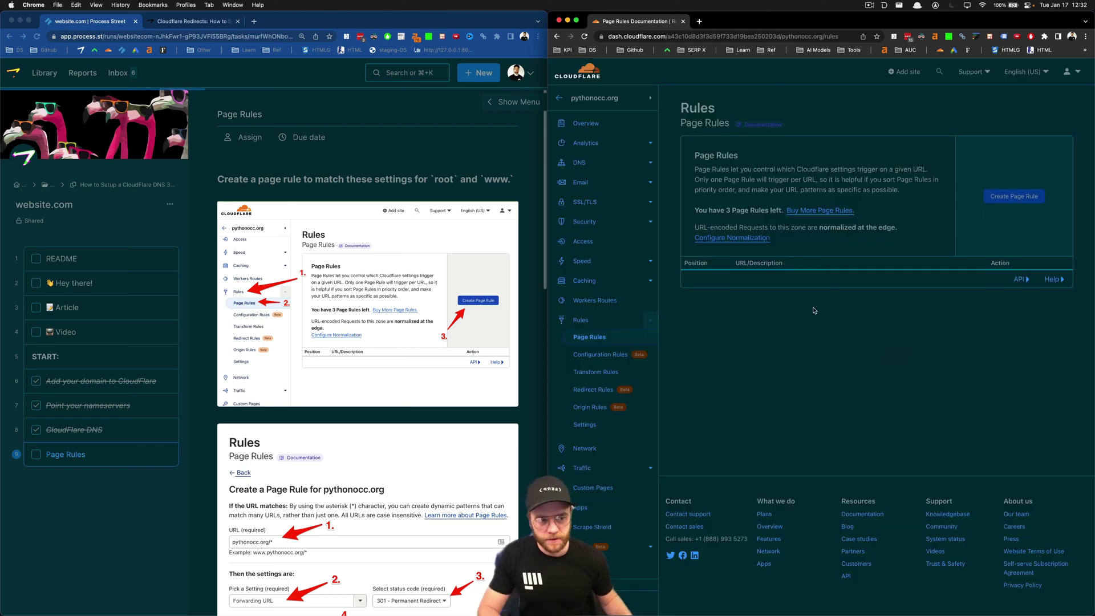
Start a new page rule and set its URL to pythonocc.org/*, copied from the example below the field
{"action": "left_click", "coordinate": [989, 196]}
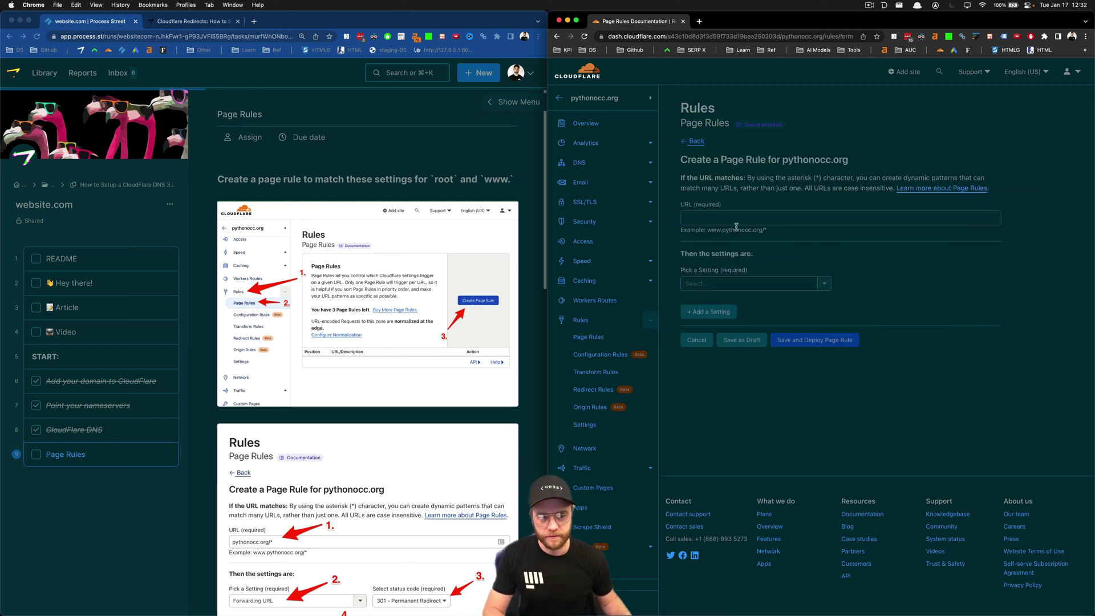
{"action": "left_click", "coordinate": [701, 220]}
{"action": "key", "text": "super+equal"}
{"action": "key", "text": "super+equal"}
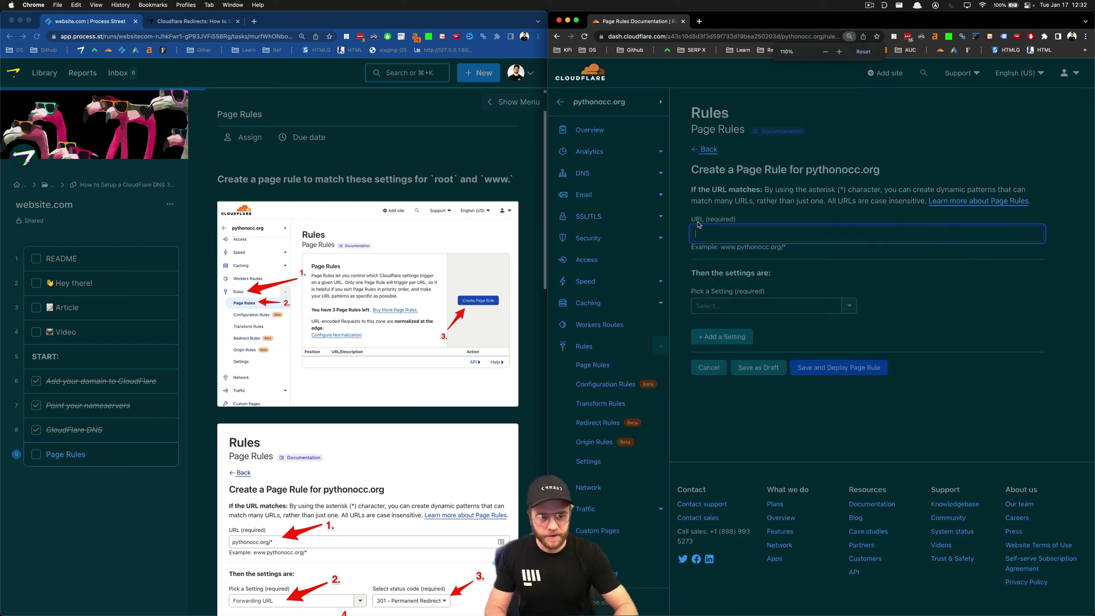
{"action": "left_click", "coordinate": [855, 305]}
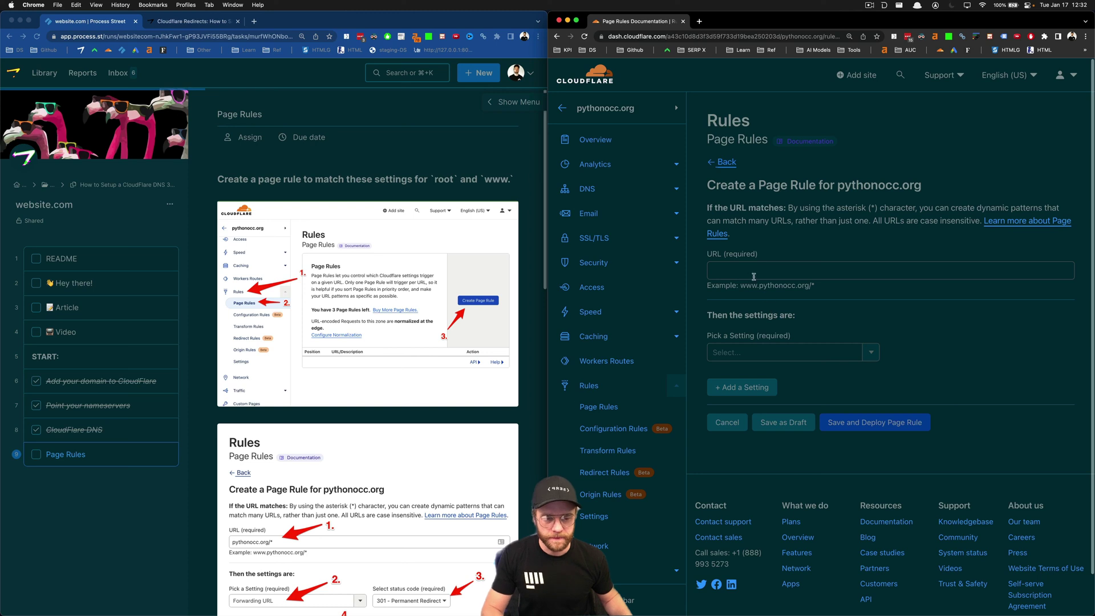
{"action": "left_click", "coordinate": [739, 347]}
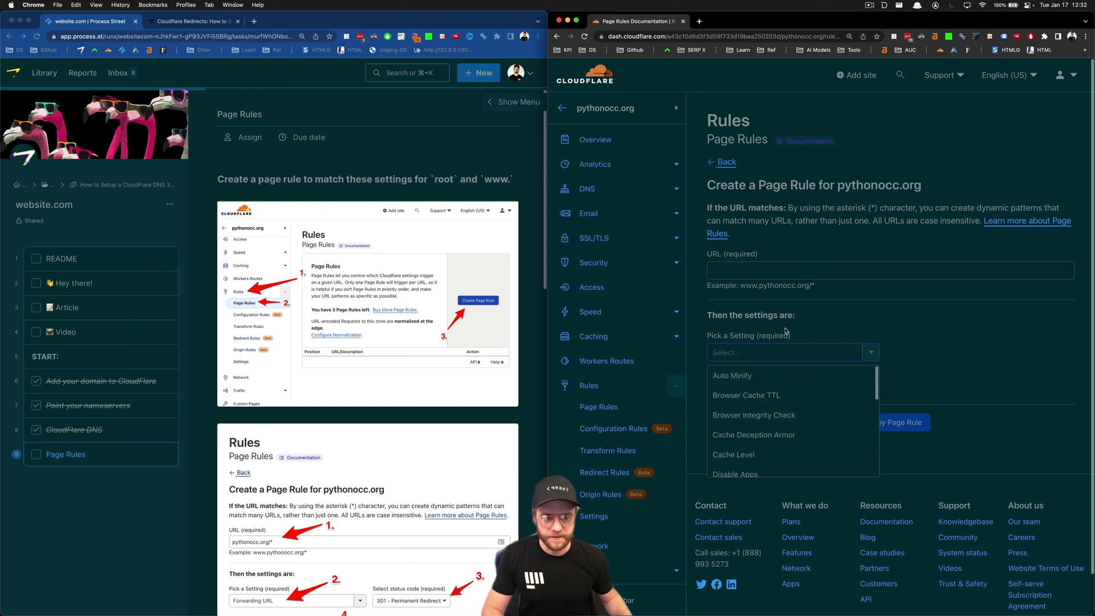
{"action": "left_click_drag", "start_coordinate": [761, 285], "coordinate": [827, 285]}
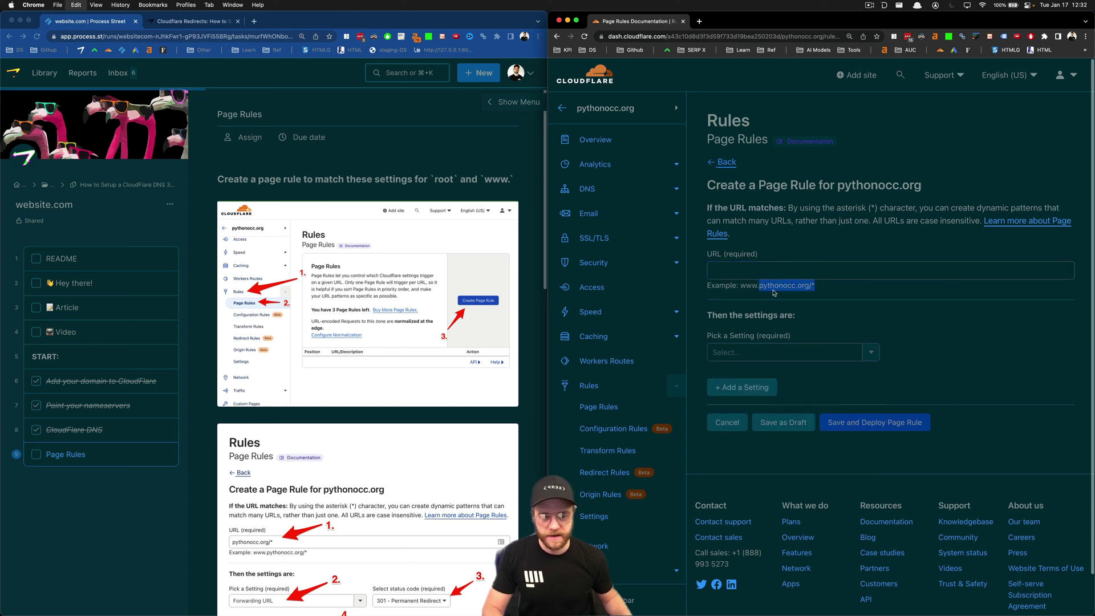
{"action": "key", "text": "super+c"}
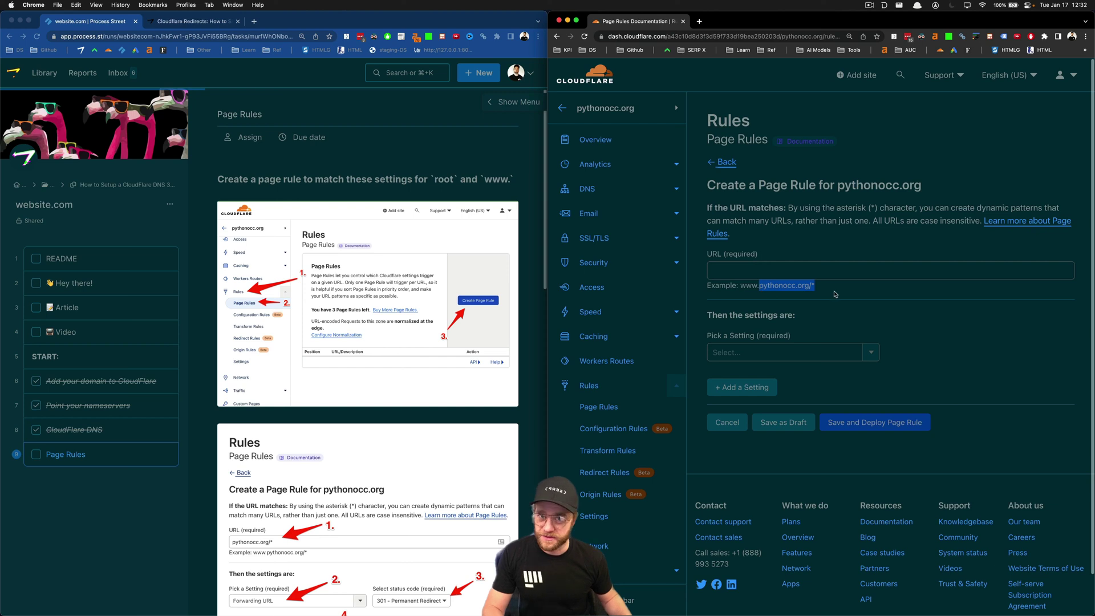
{"action": "left_click", "coordinate": [790, 265]}
{"action": "key", "text": "super+v"}
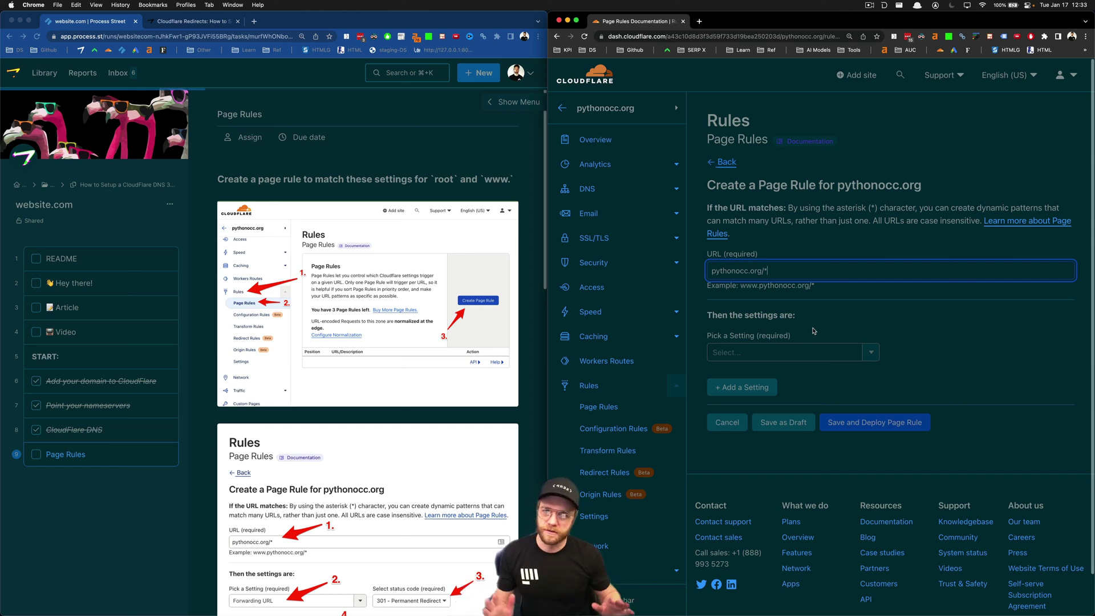
Choose Forwarding URL as the page rule's setting, with the status code 301 - Permanent Redirect
{"action": "left_click", "coordinate": [810, 352]}
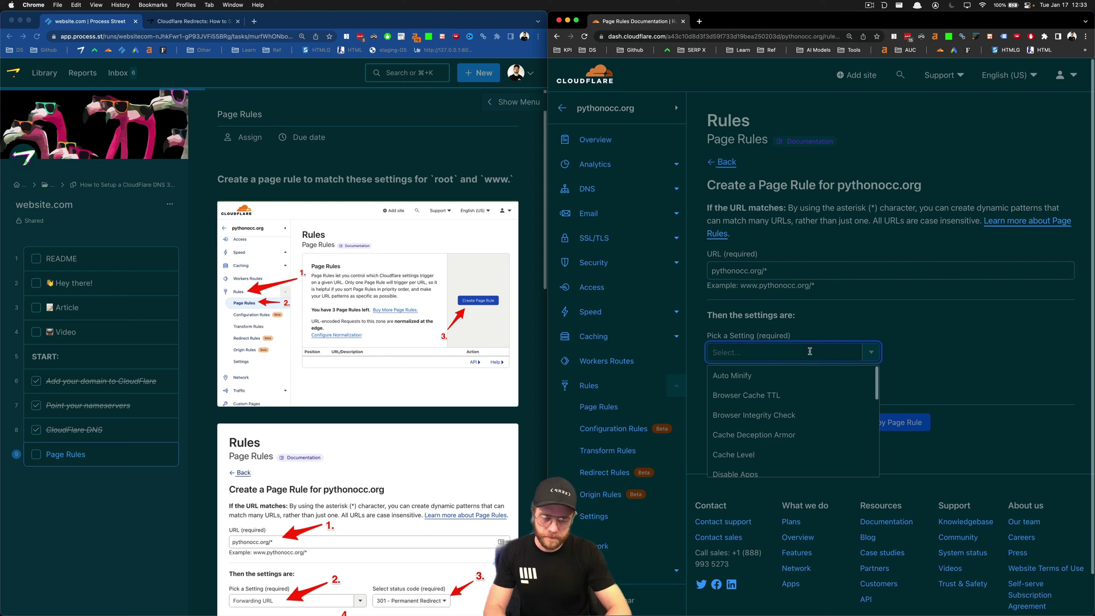
{"action": "type", "text": "url"}
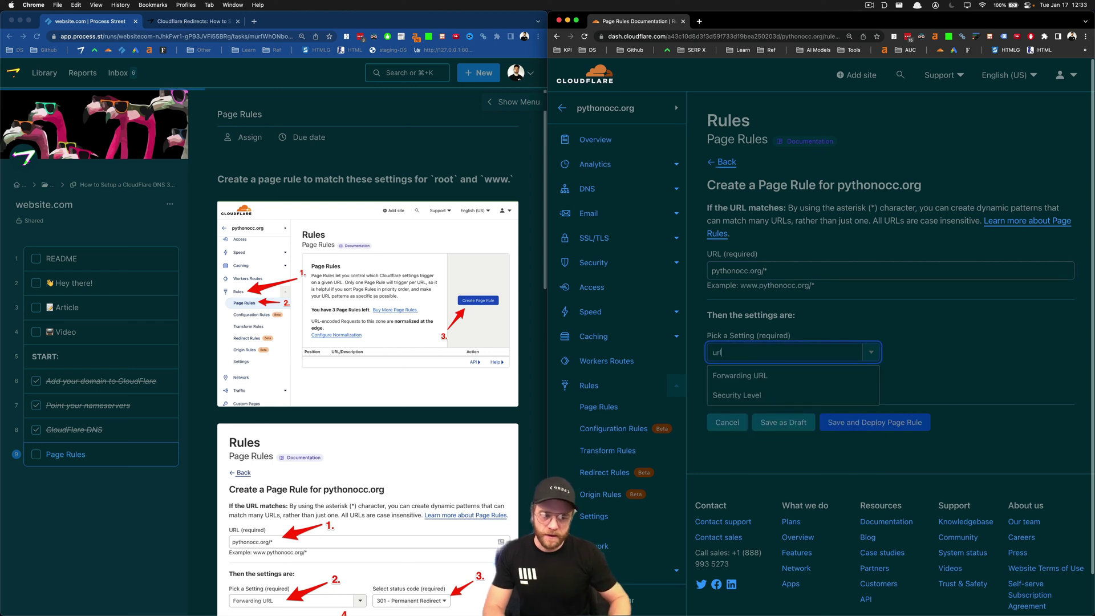
{"action": "left_click", "coordinate": [943, 339]}
{"action": "left_click", "coordinate": [873, 353]}
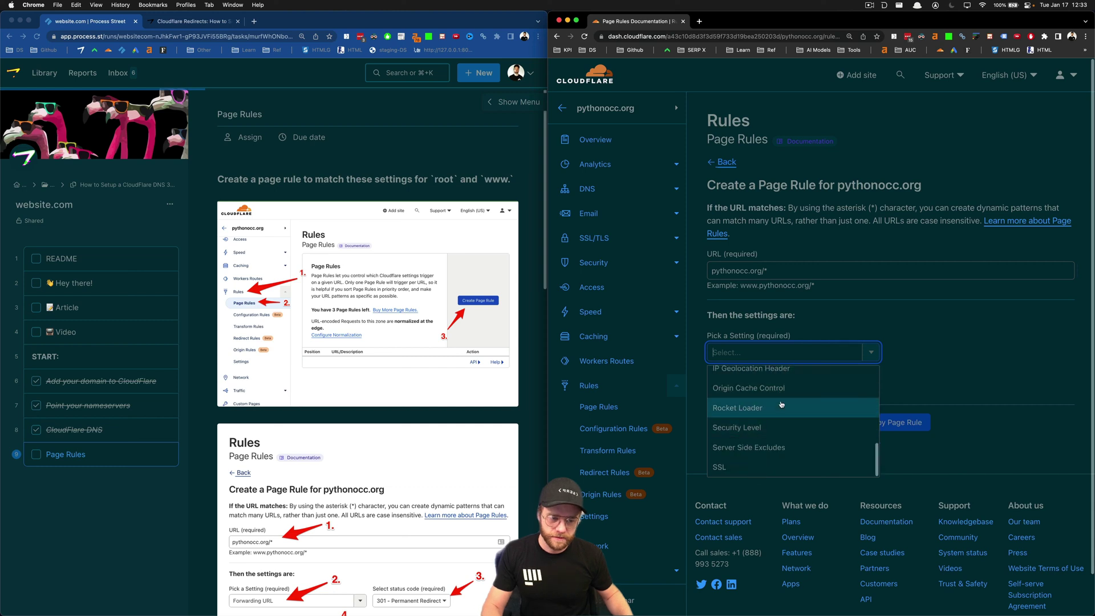
{"action": "scroll", "coordinate": [787, 402], "scroll_direction": "up", "scroll_amount": 5}
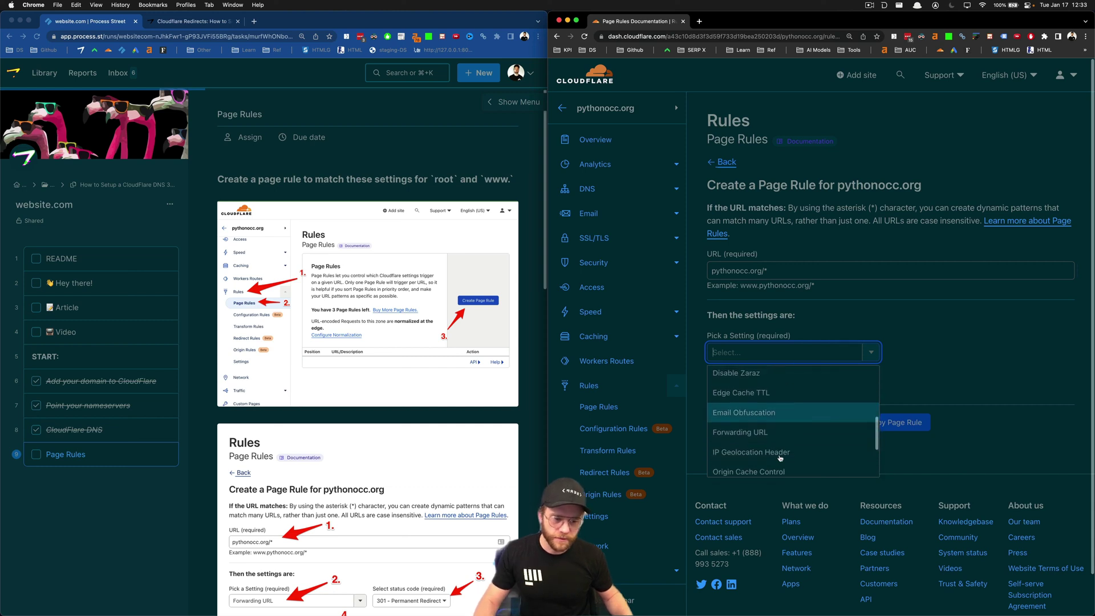
{"action": "left_click", "coordinate": [776, 438]}
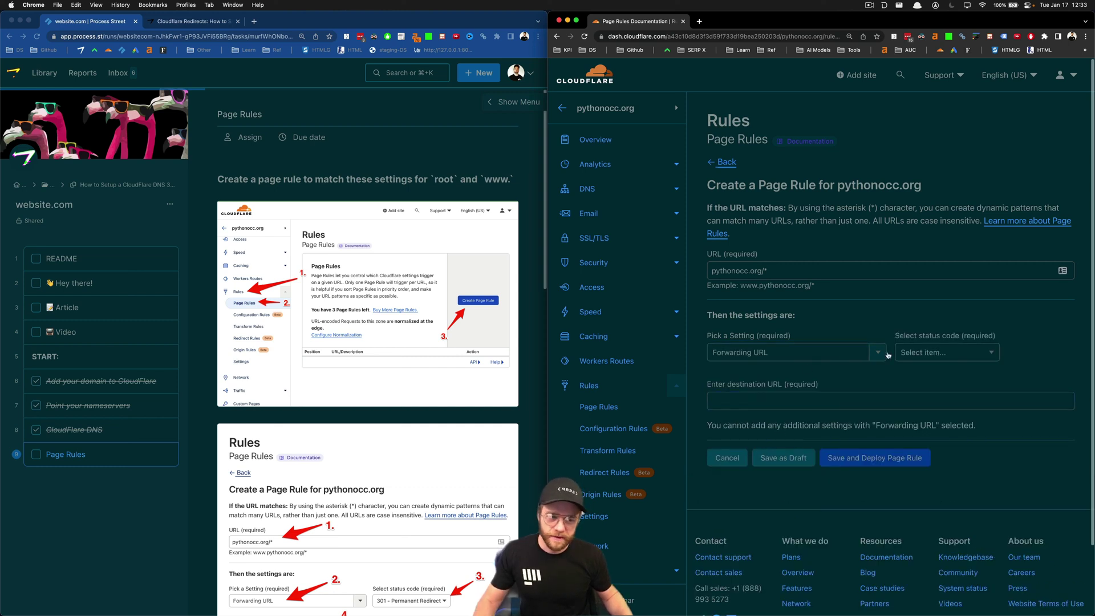
{"action": "left_click", "coordinate": [918, 357]}
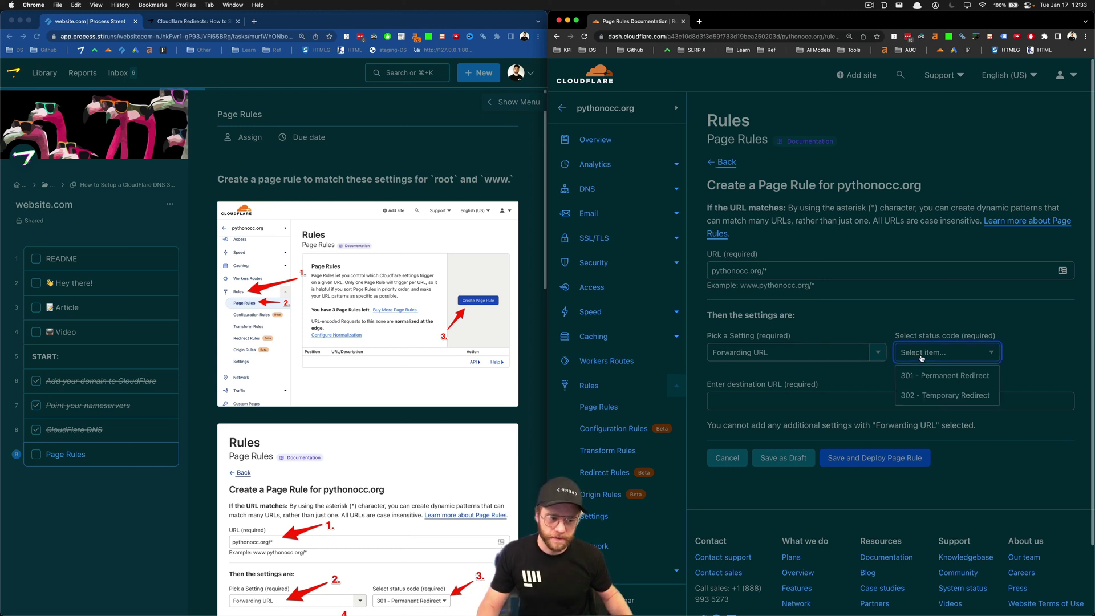
{"action": "left_click", "coordinate": [924, 377]}
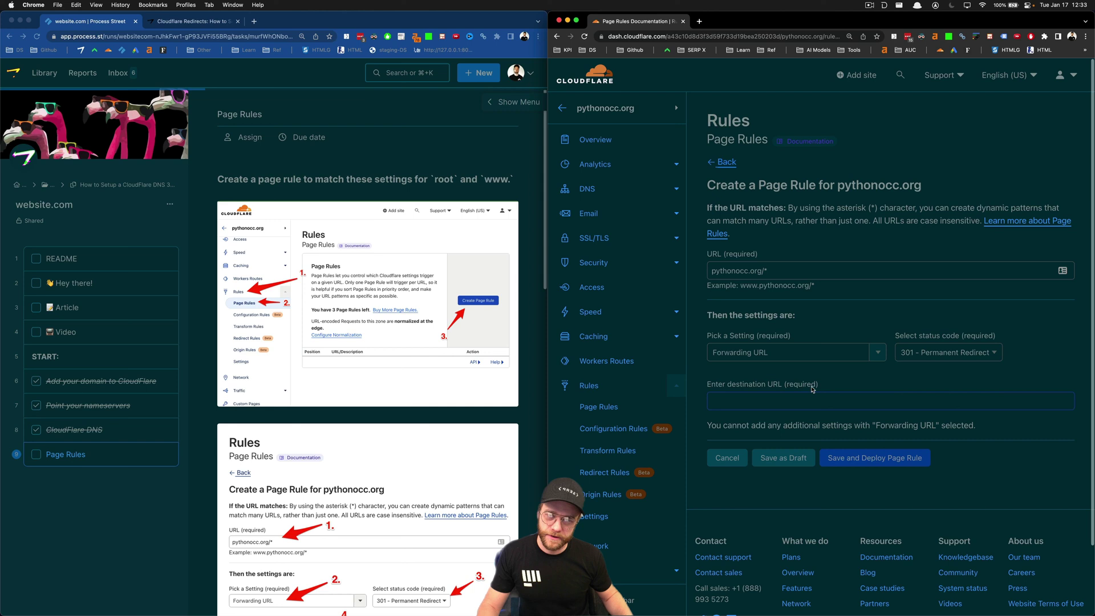
{"action": "left_click", "coordinate": [924, 353]}
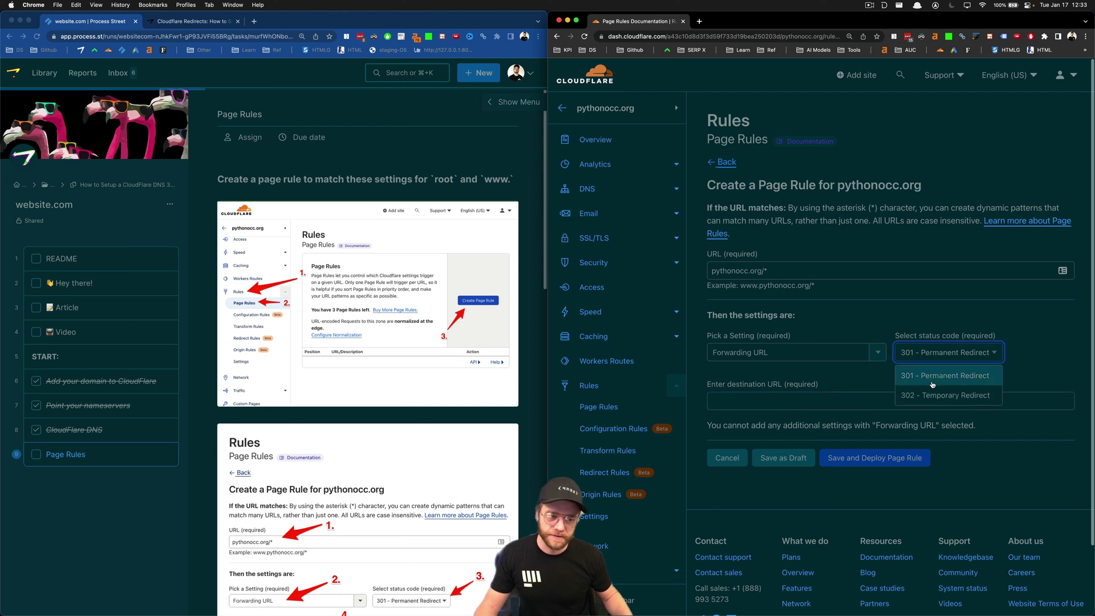
{"action": "left_click", "coordinate": [1016, 358]}
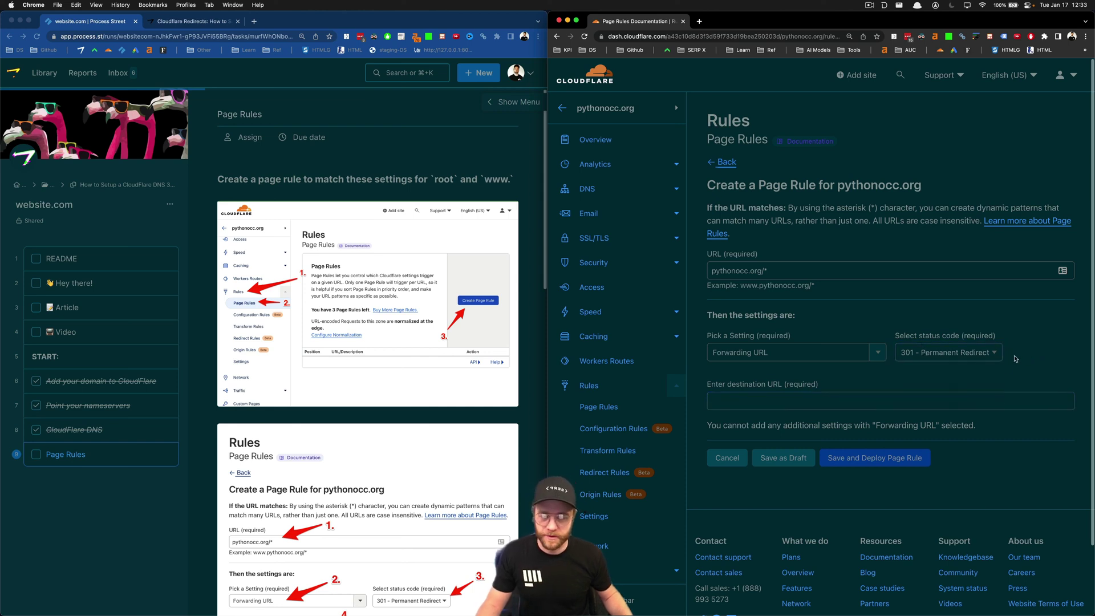
{"action": "left_click", "coordinate": [850, 400]}
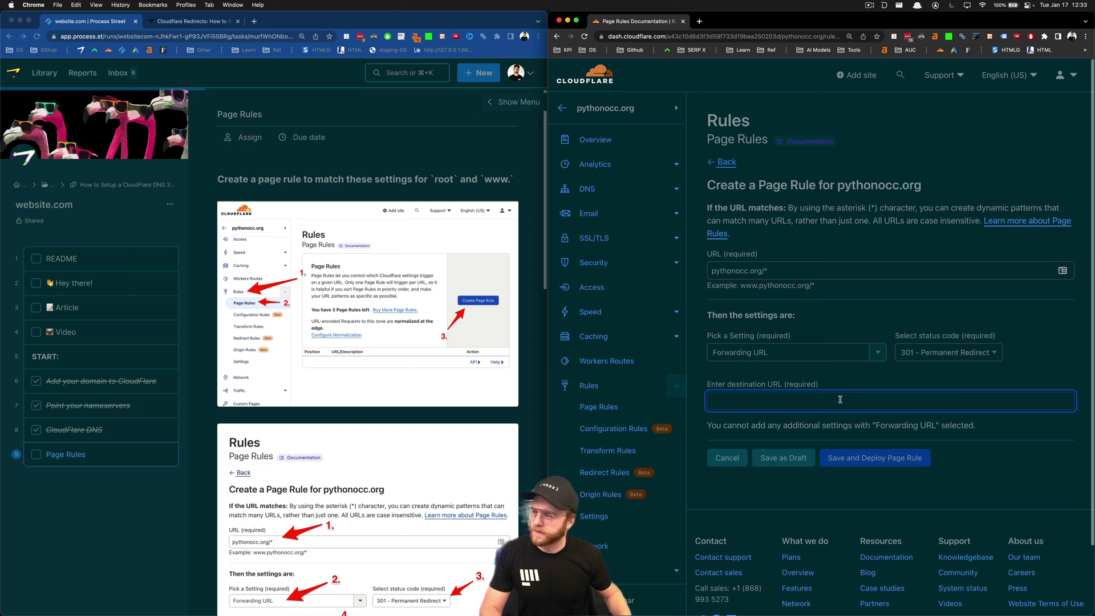
{"action": "key", "text": "super+grave"}
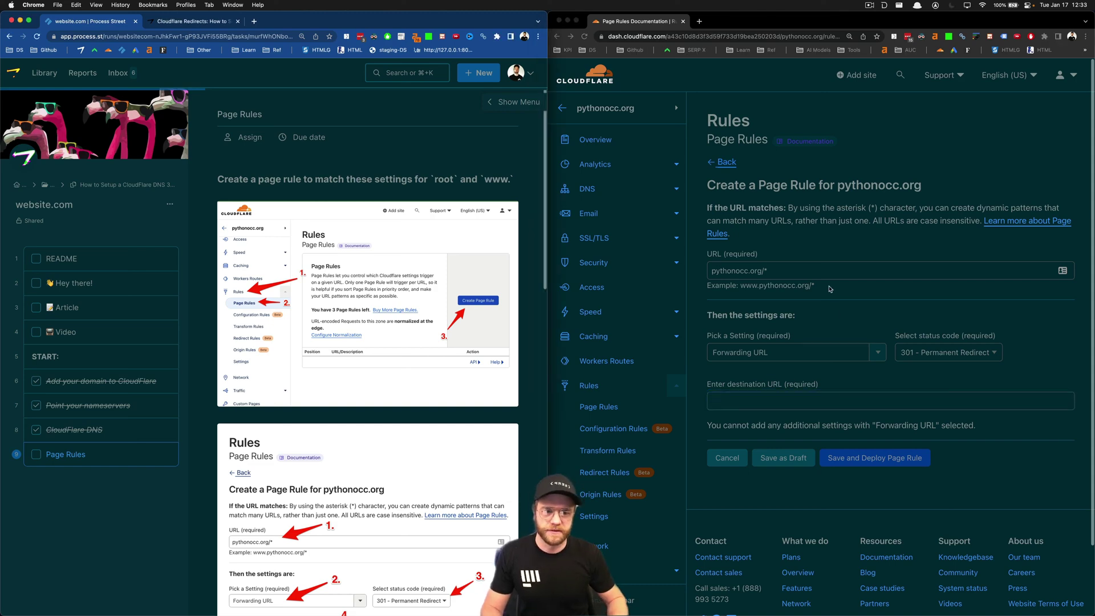
{"action": "key", "text": "super+grave"}
{"action": "key", "text": "super+grave"}
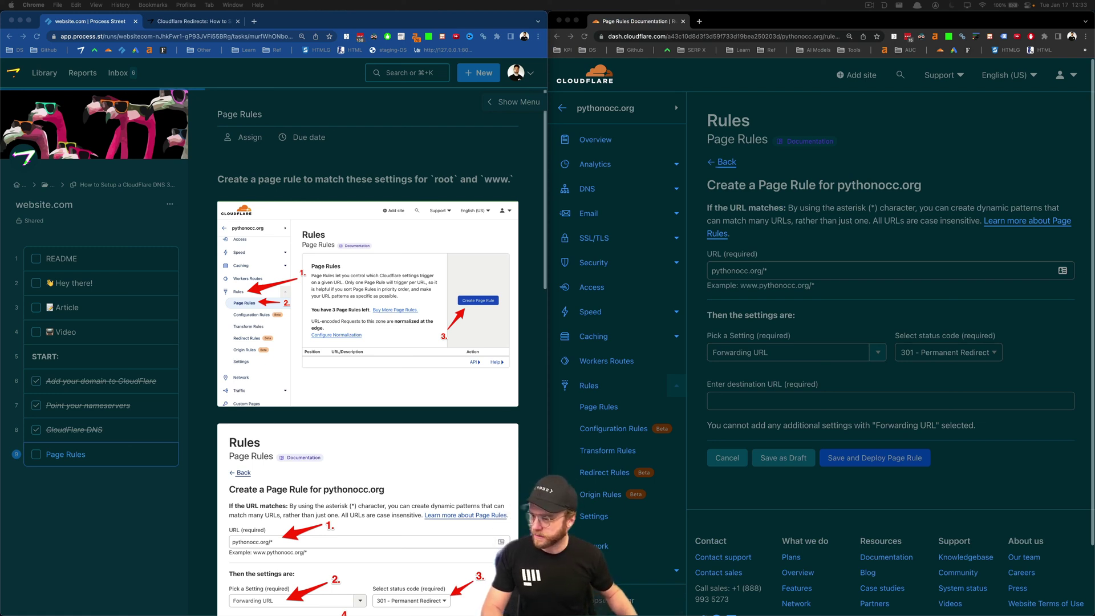
{"action": "left_click", "coordinate": [803, 407]}
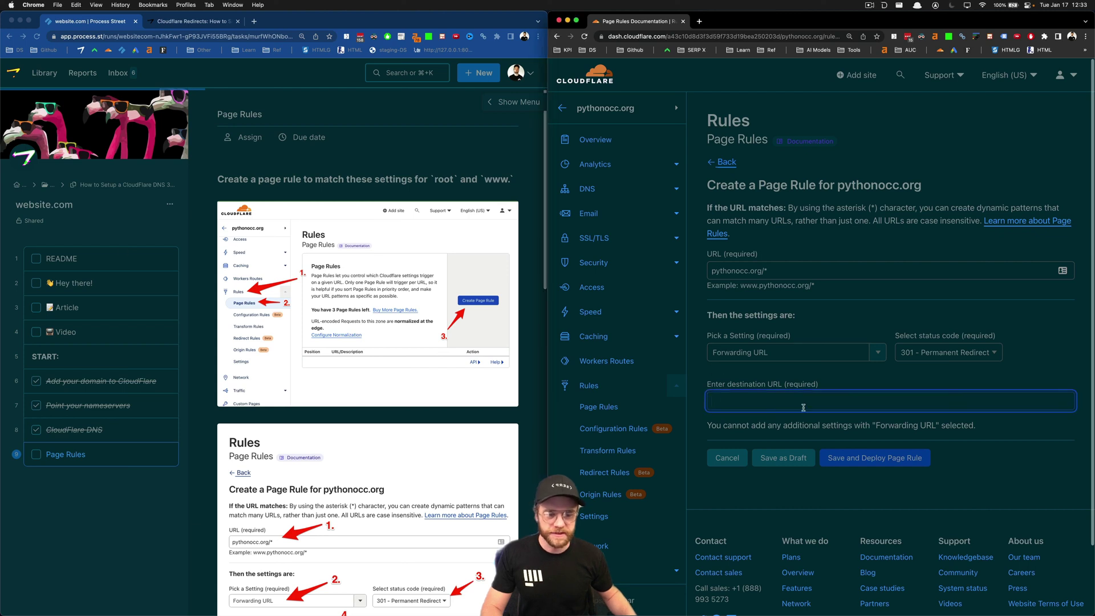
{"action": "key", "text": "super+v"}
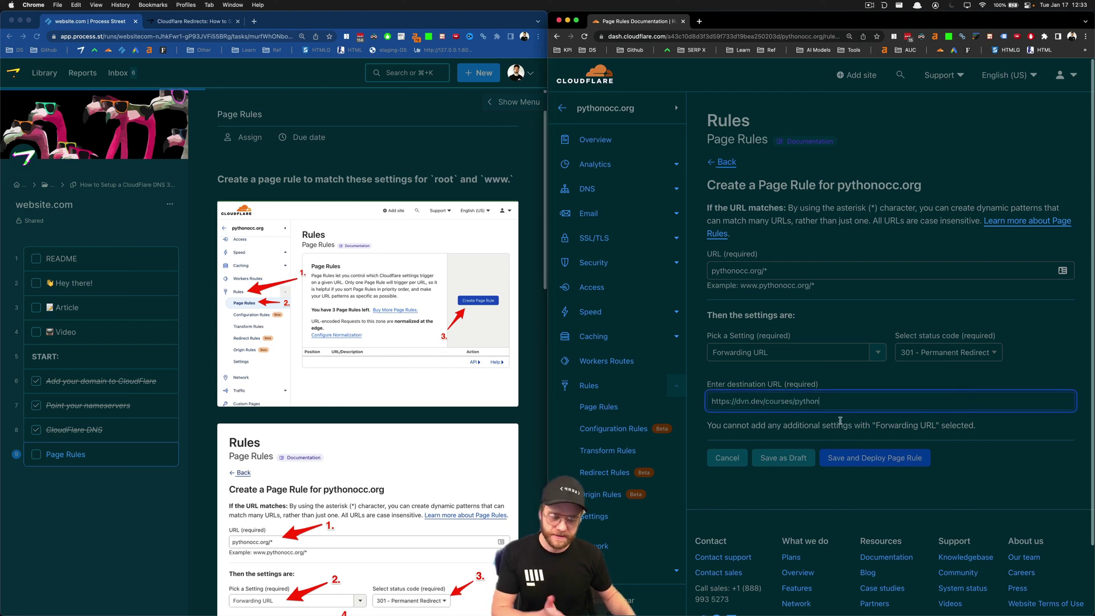
{"action": "type", "text": "/"}
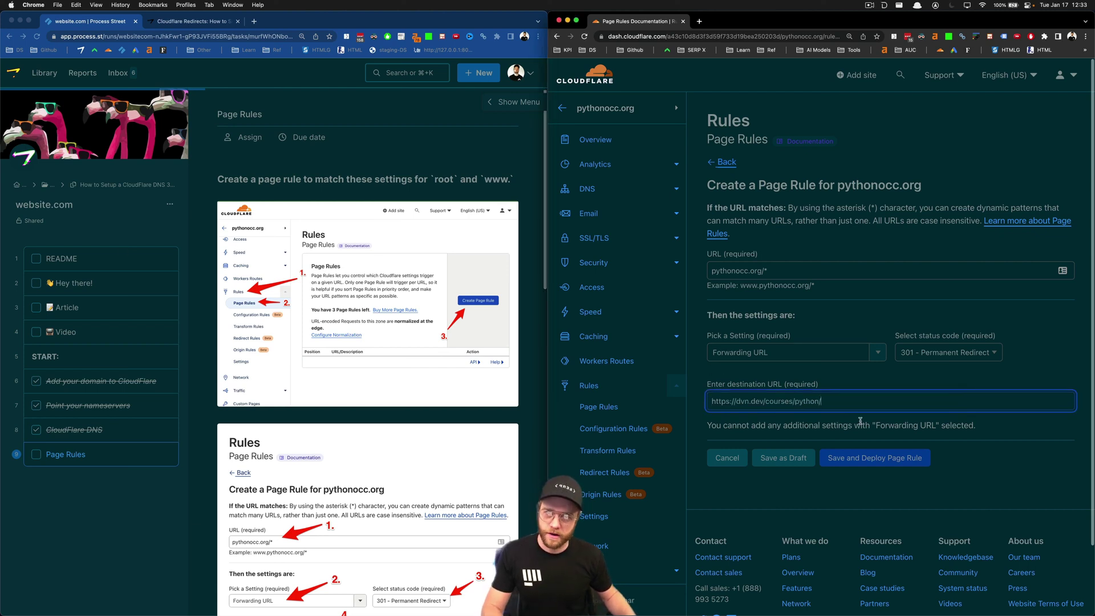
{"action": "key", "text": "super+a"}
{"action": "left_click", "coordinate": [1001, 478]}
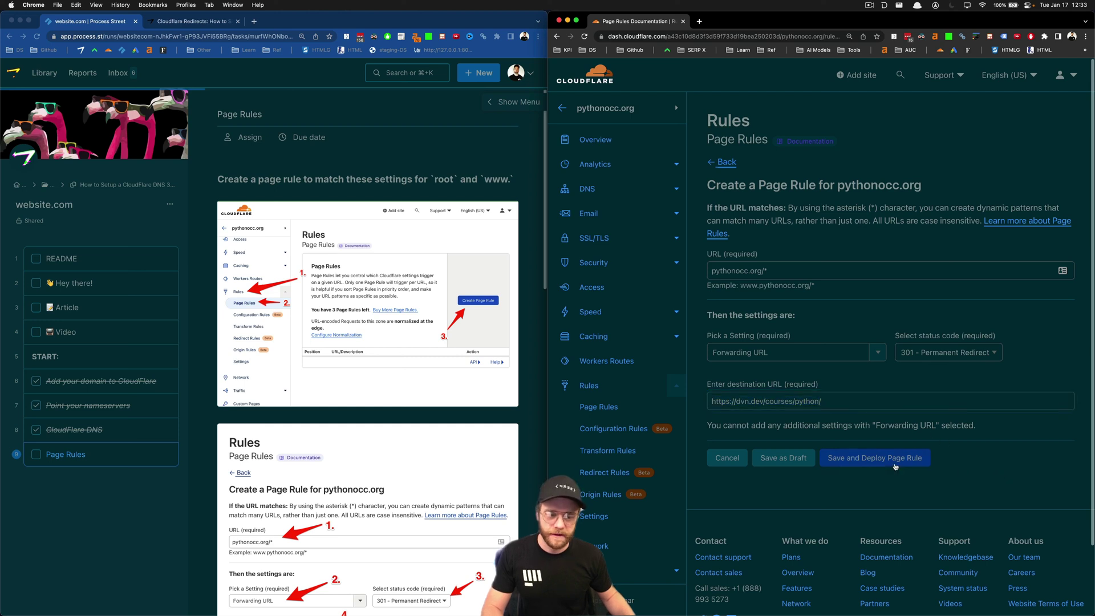
{"action": "left_click", "coordinate": [891, 465]}
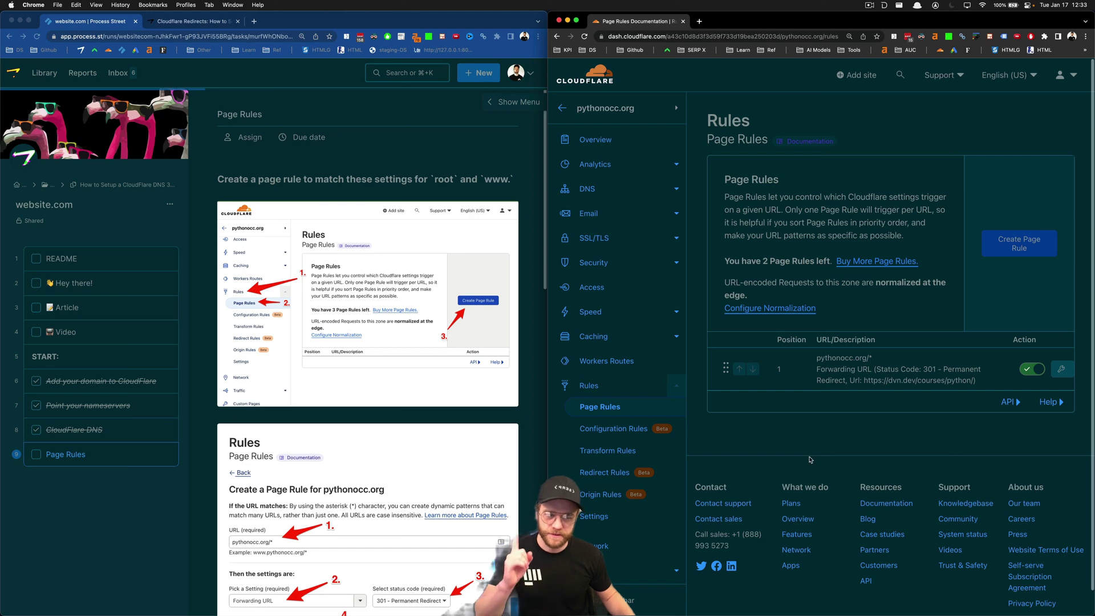
Review the page rule instructions for the www version in the Process Street checklist and the Cloudflare redirects article
{"action": "left_click", "coordinate": [336, 189]}
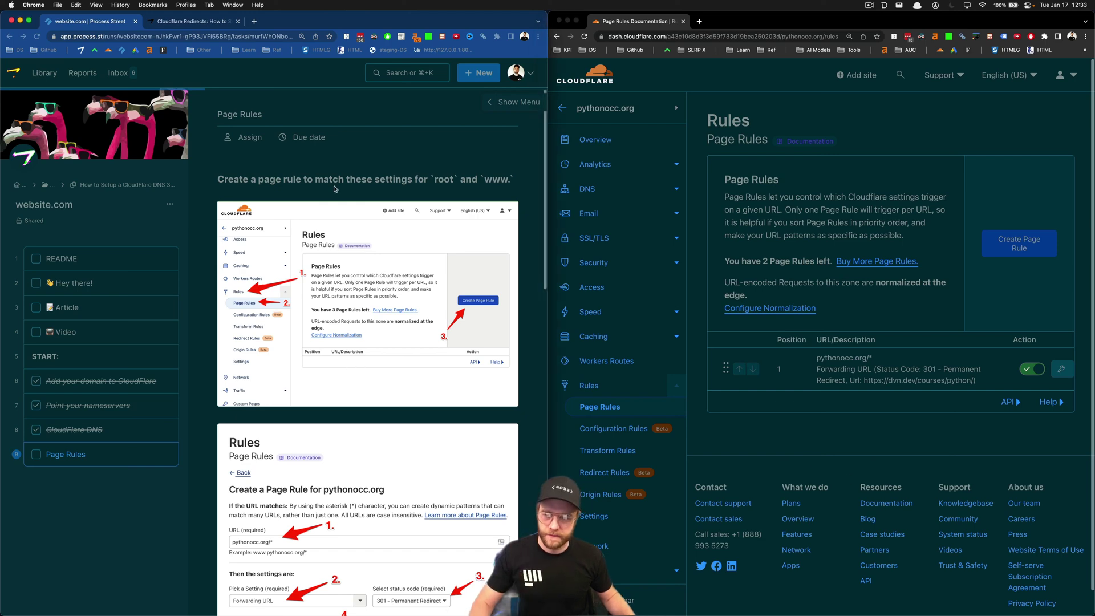
{"action": "scroll", "coordinate": [335, 189], "scroll_direction": "down", "scroll_amount": 5}
{"action": "scroll", "coordinate": [335, 189], "scroll_direction": "down", "scroll_amount": 7}
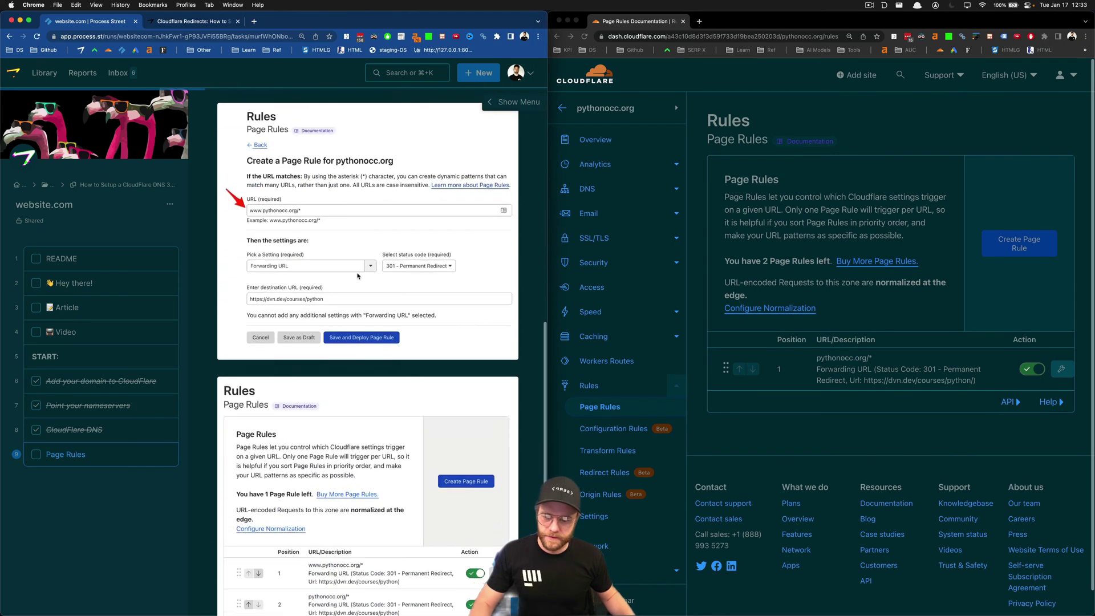
{"action": "scroll", "coordinate": [375, 502], "scroll_direction": "up", "scroll_amount": 3}
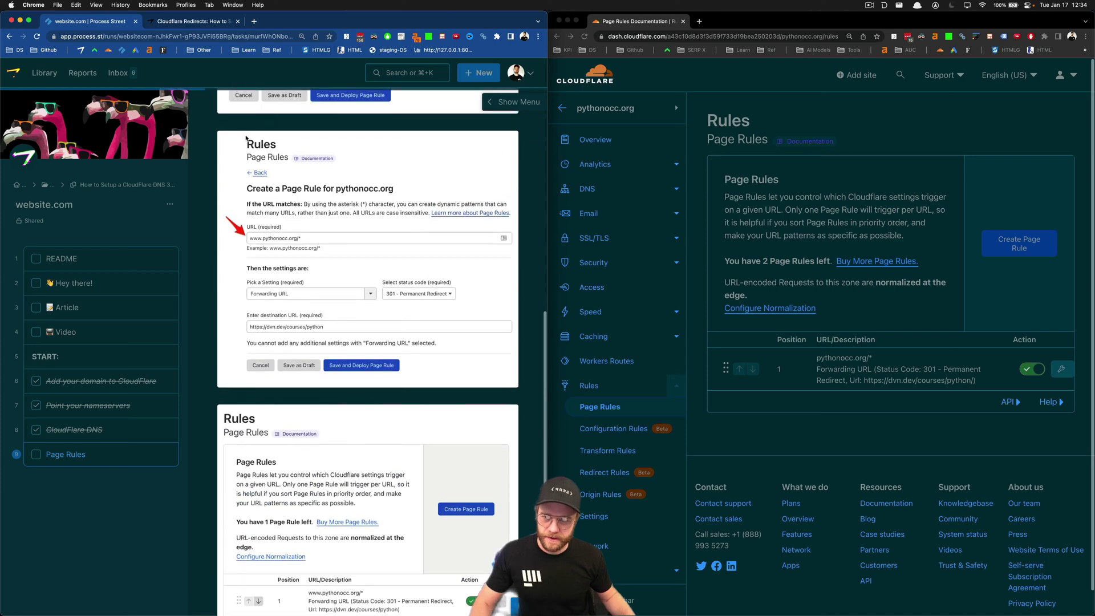
{"action": "left_click", "coordinate": [189, 21]}
{"action": "scroll", "coordinate": [239, 317], "scroll_direction": "down", "scroll_amount": 15}
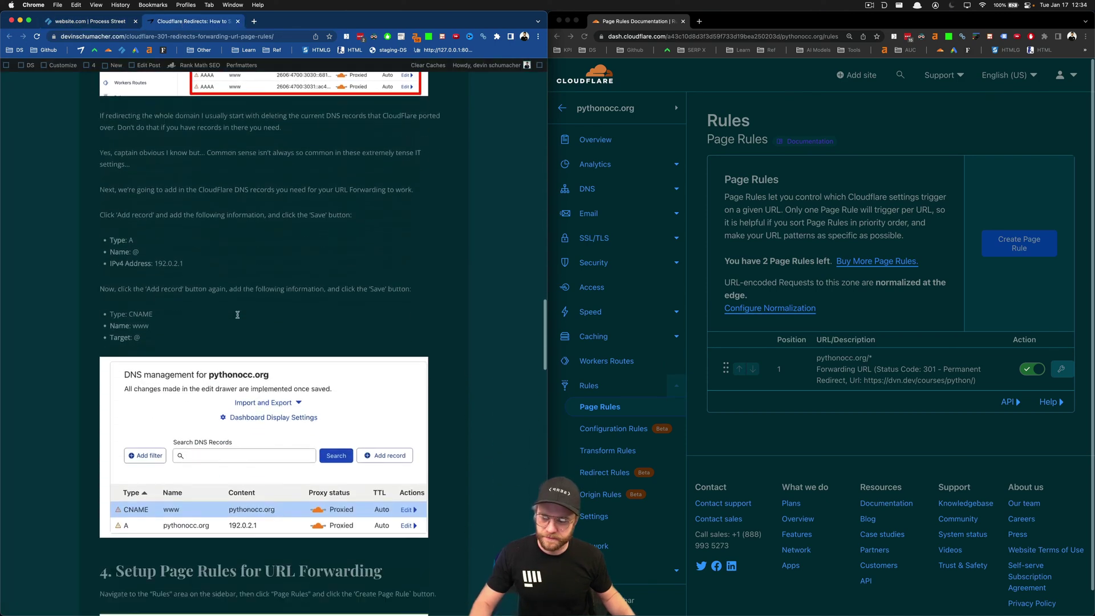
{"action": "scroll", "coordinate": [238, 317], "scroll_direction": "down", "scroll_amount": 5}
{"action": "scroll", "coordinate": [171, 354], "scroll_direction": "down", "scroll_amount": 7}
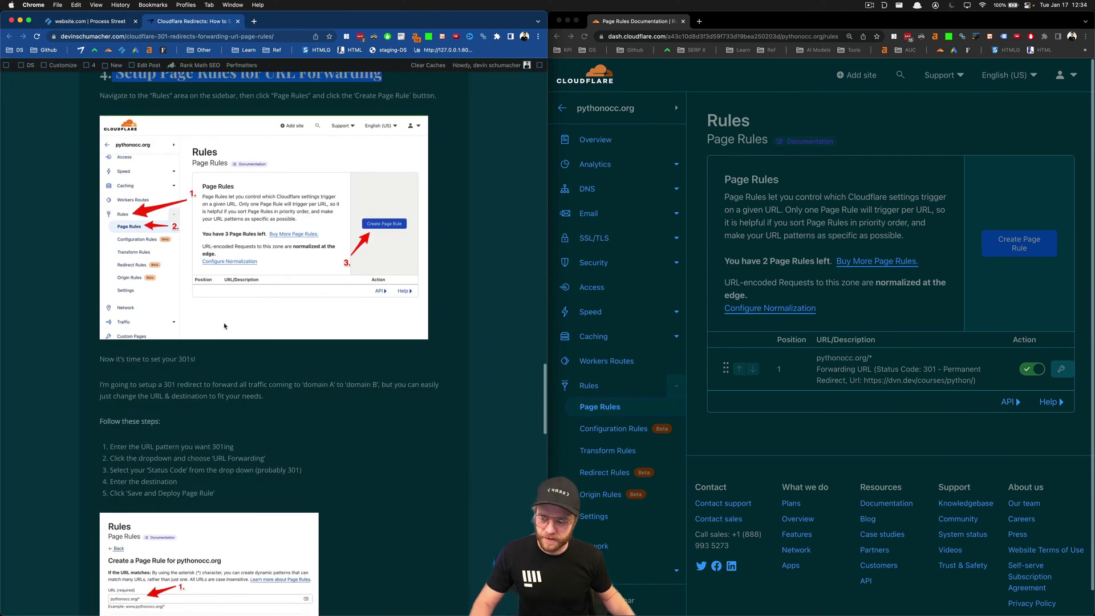
{"action": "left_click_drag", "start_coordinate": [102, 355], "coordinate": [228, 431]}
{"action": "left_click", "coordinate": [228, 430]}
{"action": "scroll", "coordinate": [223, 399], "scroll_direction": "down", "scroll_amount": 10}
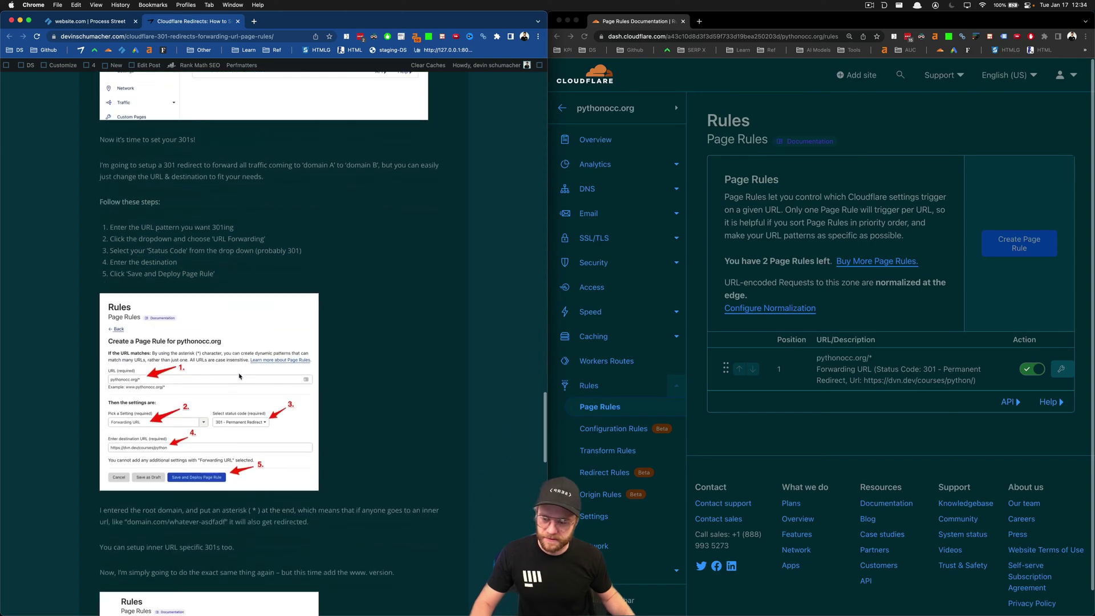
{"action": "scroll", "coordinate": [220, 372], "scroll_direction": "down", "scroll_amount": 3}
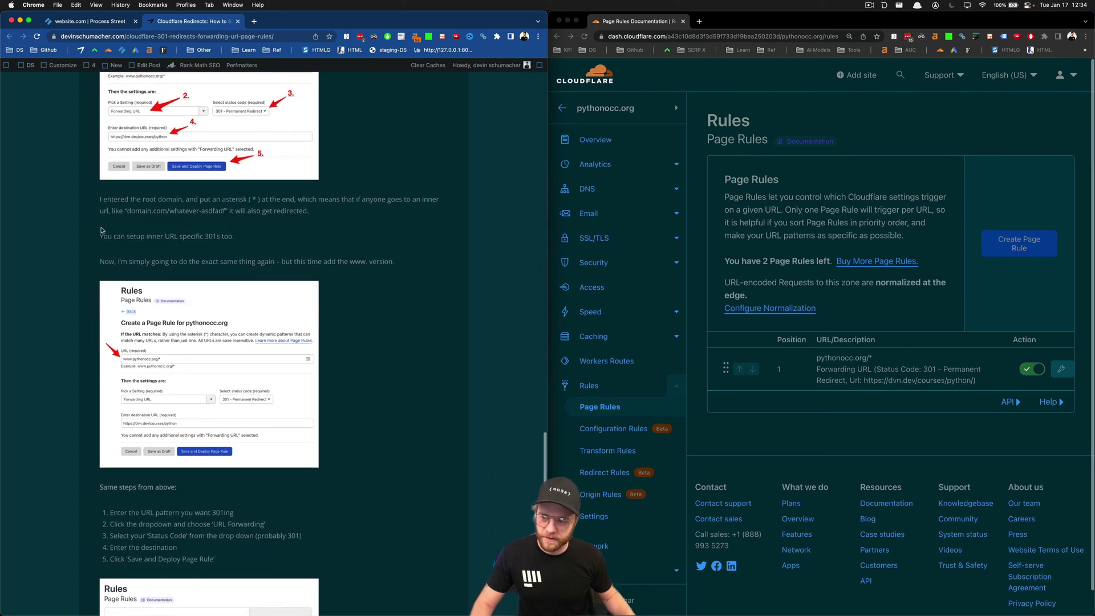
{"action": "triple_click", "coordinate": [126, 260]}
{"action": "left_click", "coordinate": [467, 272]}
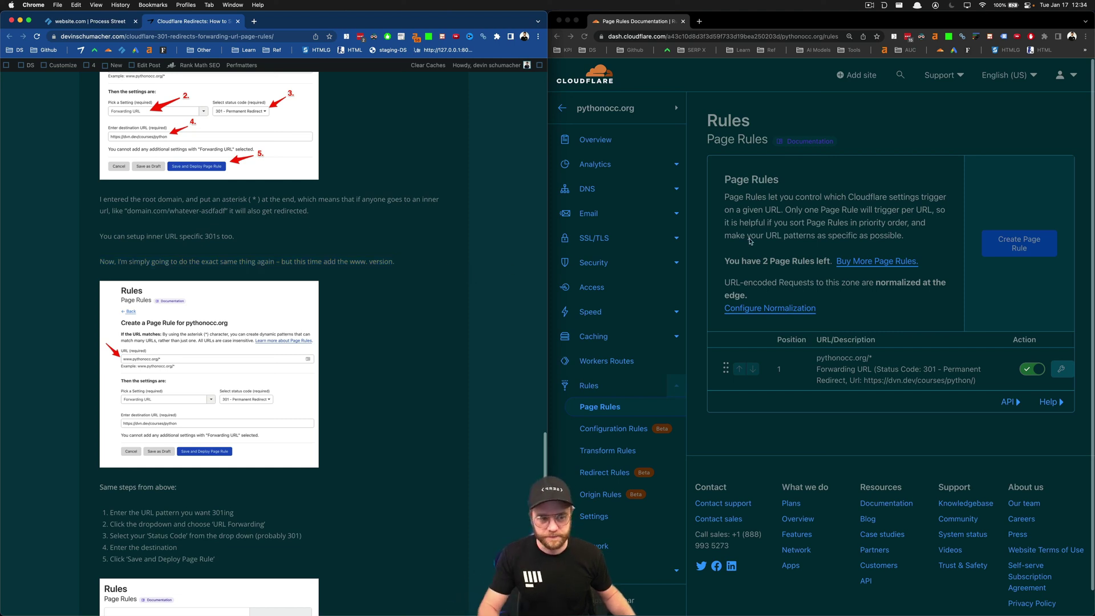
{"action": "left_click", "coordinate": [999, 240]}
{"action": "left_click", "coordinate": [1000, 240]}
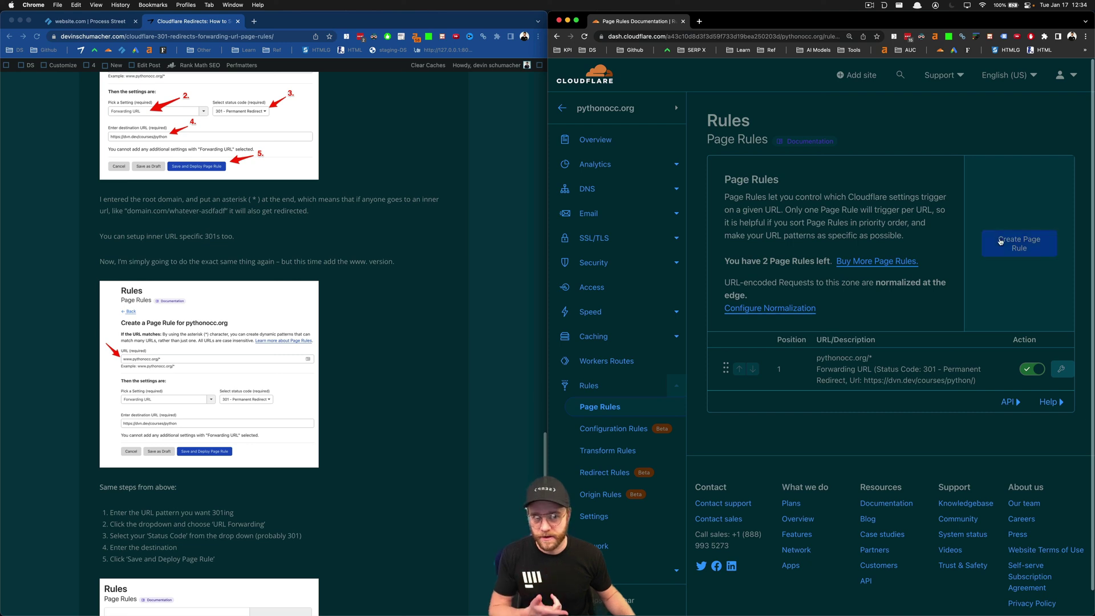
{"action": "left_click", "coordinate": [756, 266]}
{"action": "left_click_drag", "start_coordinate": [741, 285], "coordinate": [815, 285]}
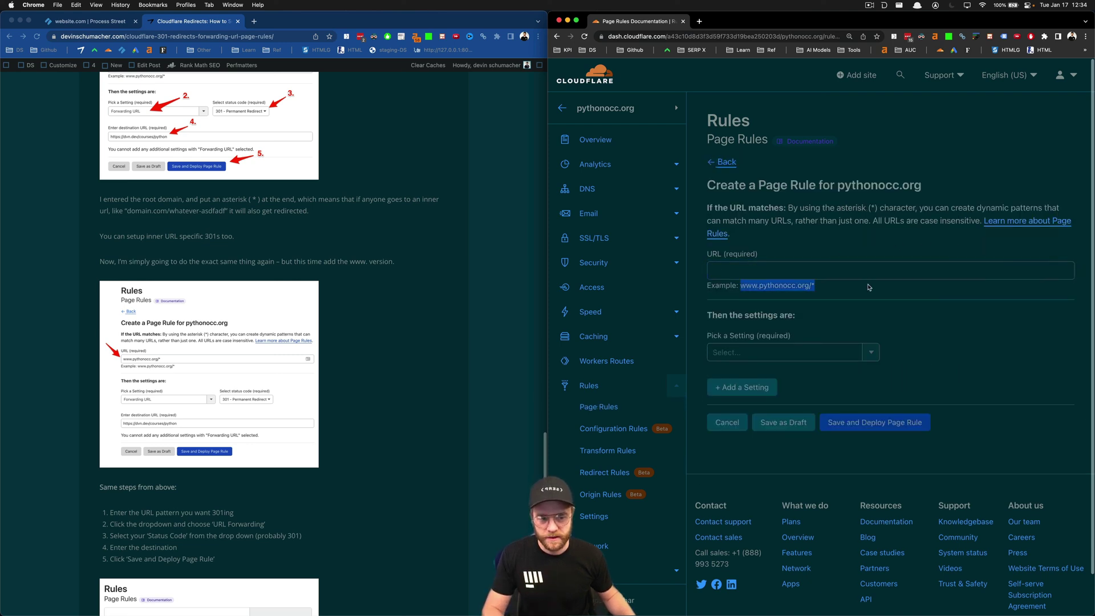
{"action": "key", "text": "super+c"}
{"action": "left_click", "coordinate": [748, 271]}
{"action": "key", "text": "super+v"}
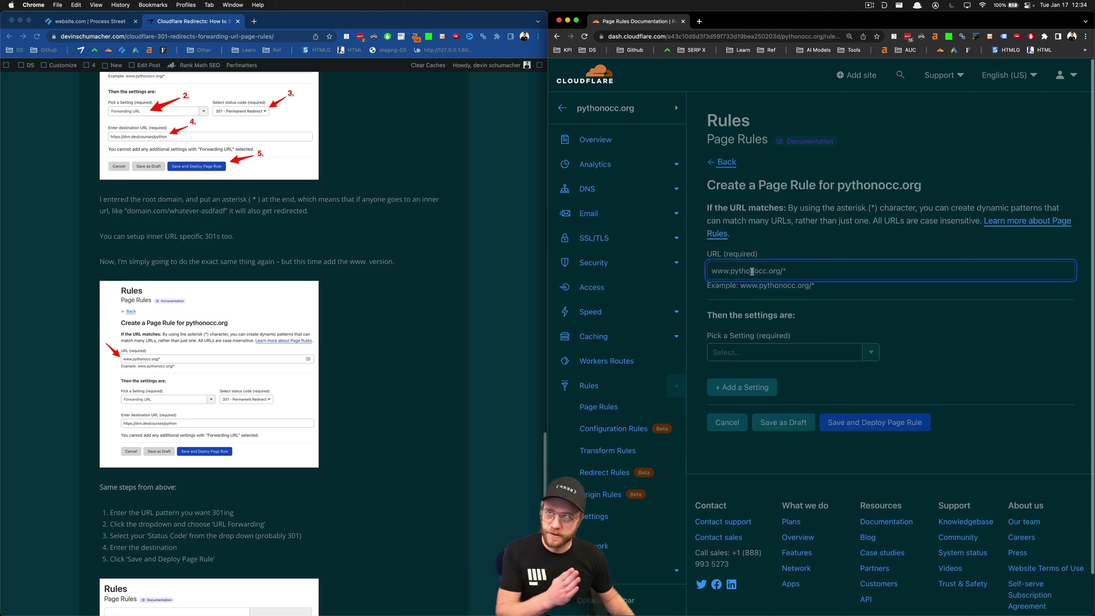
Set the www rule to Forwarding URL with the status code 301 - Permanent Redirect
{"action": "left_click", "coordinate": [868, 353]}
{"action": "type", "text": "url"}
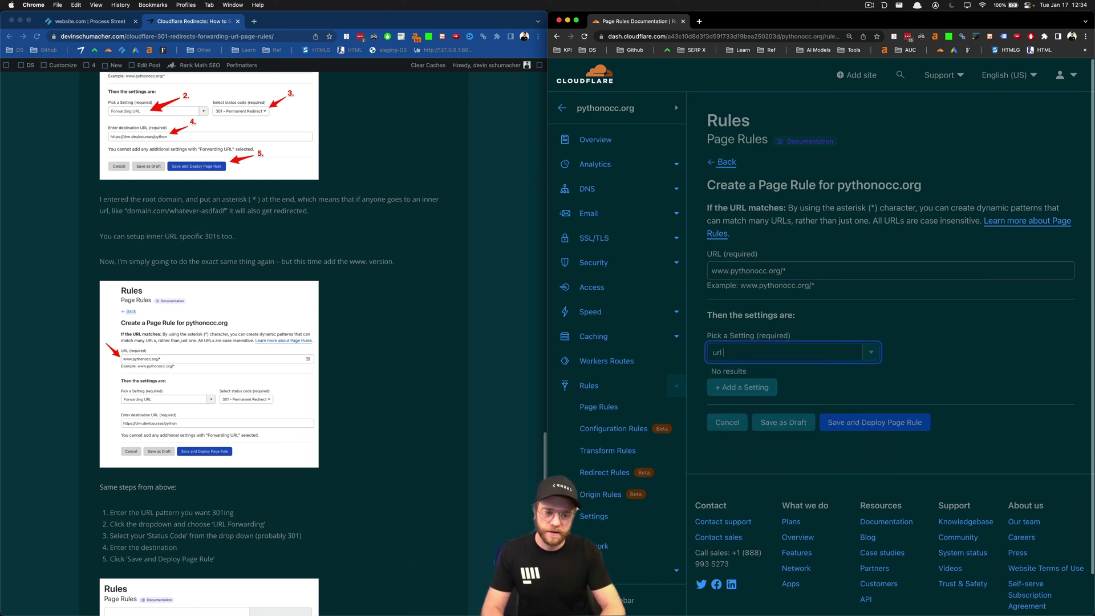
{"action": "key", "text": "super+a"}
{"action": "type", "text": "for"}
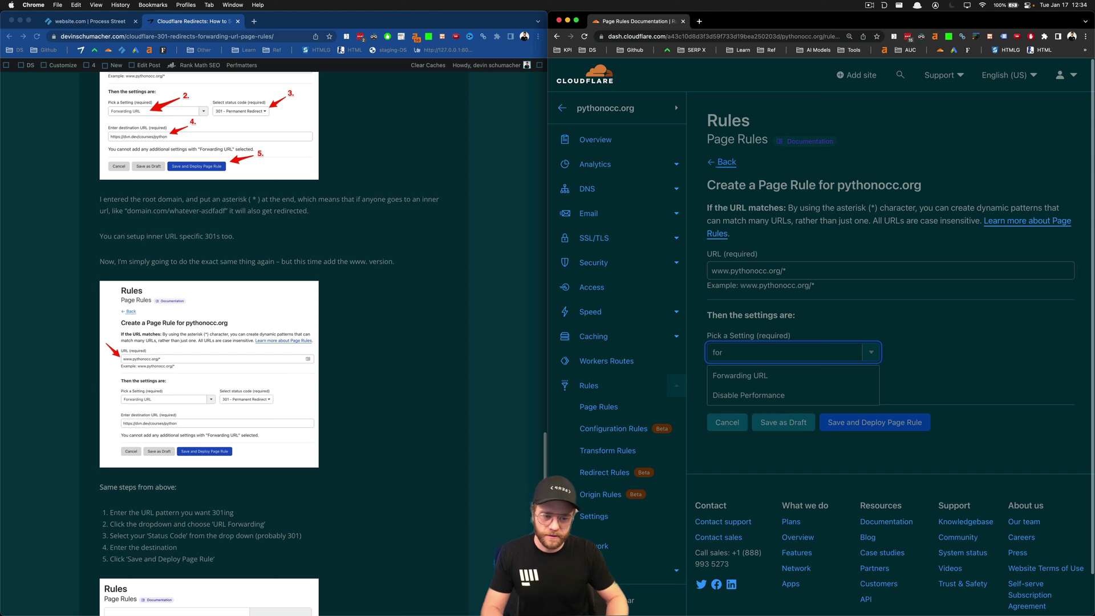
{"action": "key", "text": "Return"}
{"action": "left_click", "coordinate": [964, 353]}
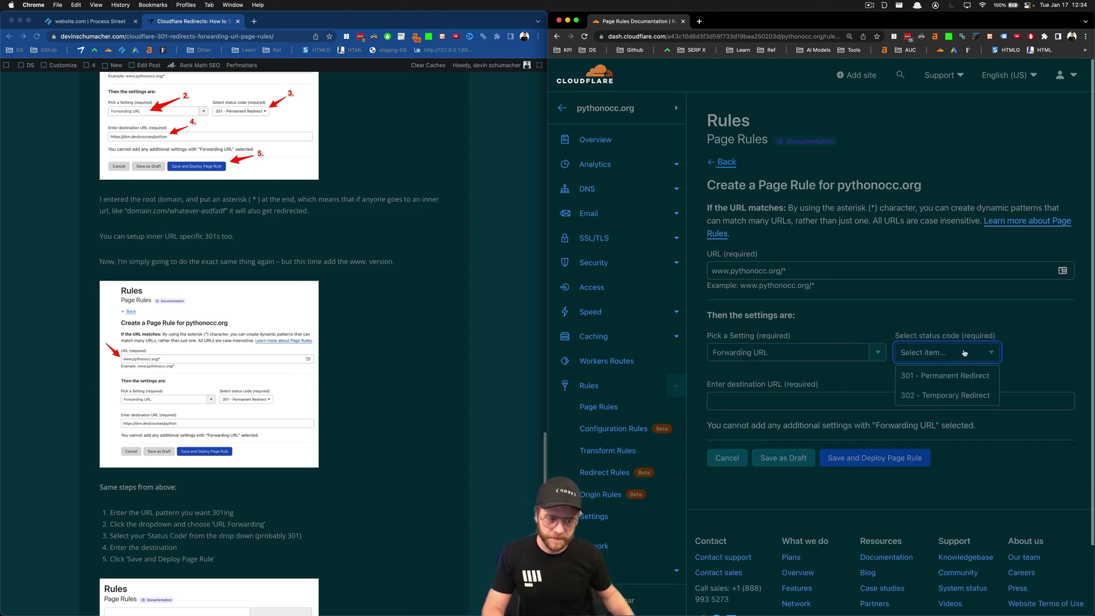
{"action": "left_click", "coordinate": [945, 376]}
{"action": "left_click", "coordinate": [841, 406]}
{"action": "key", "text": "super+v"}
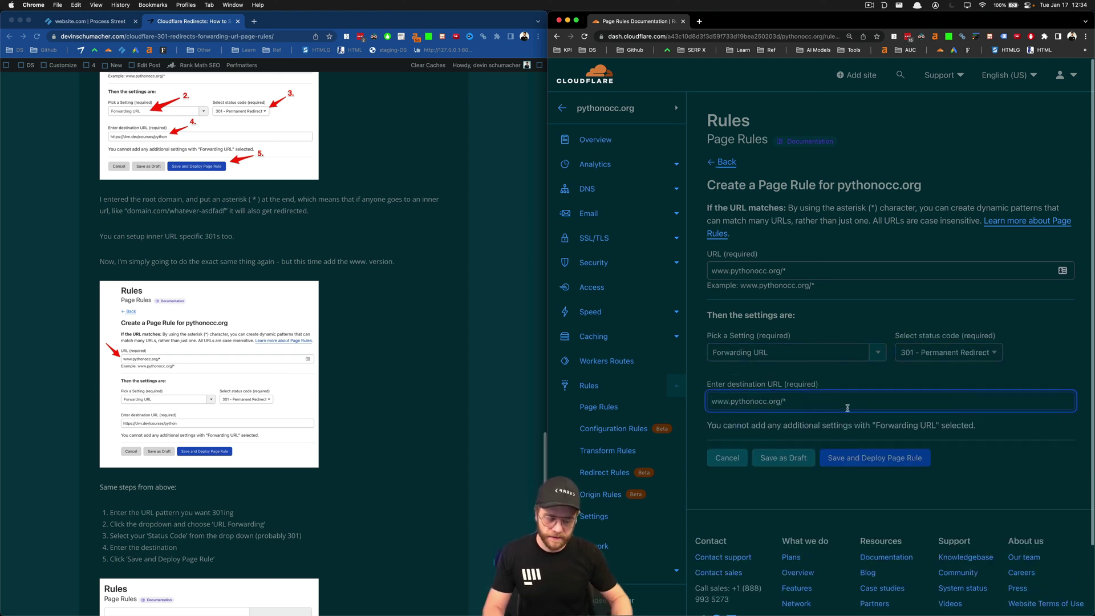
{"action": "key", "text": "super+z"}
{"action": "key", "text": "super+Tab"}
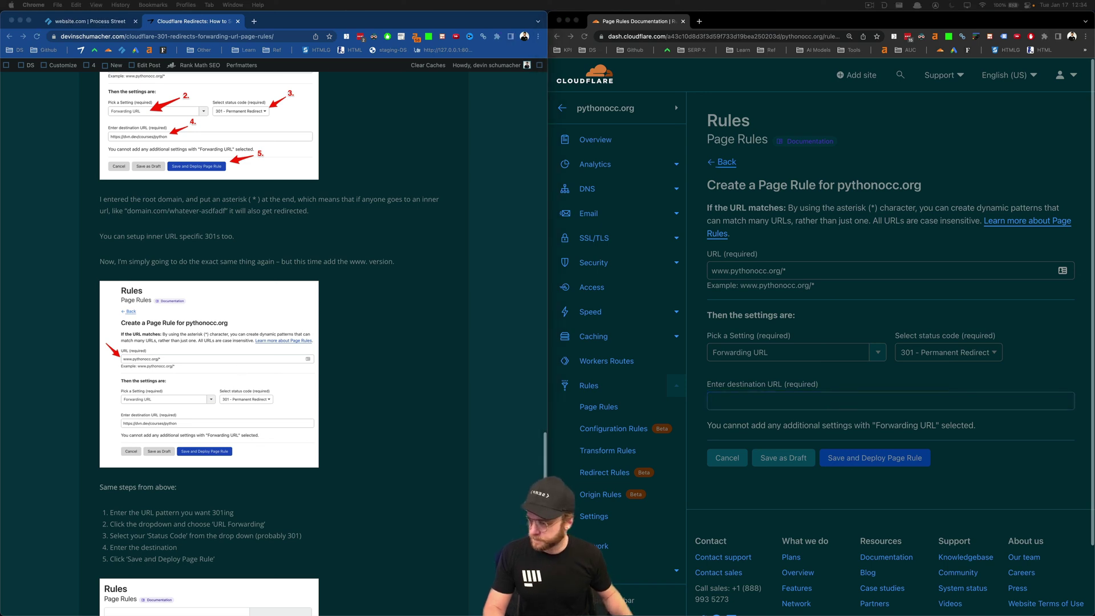
{"action": "left_click", "coordinate": [844, 402]}
{"action": "key", "text": "super+v"}
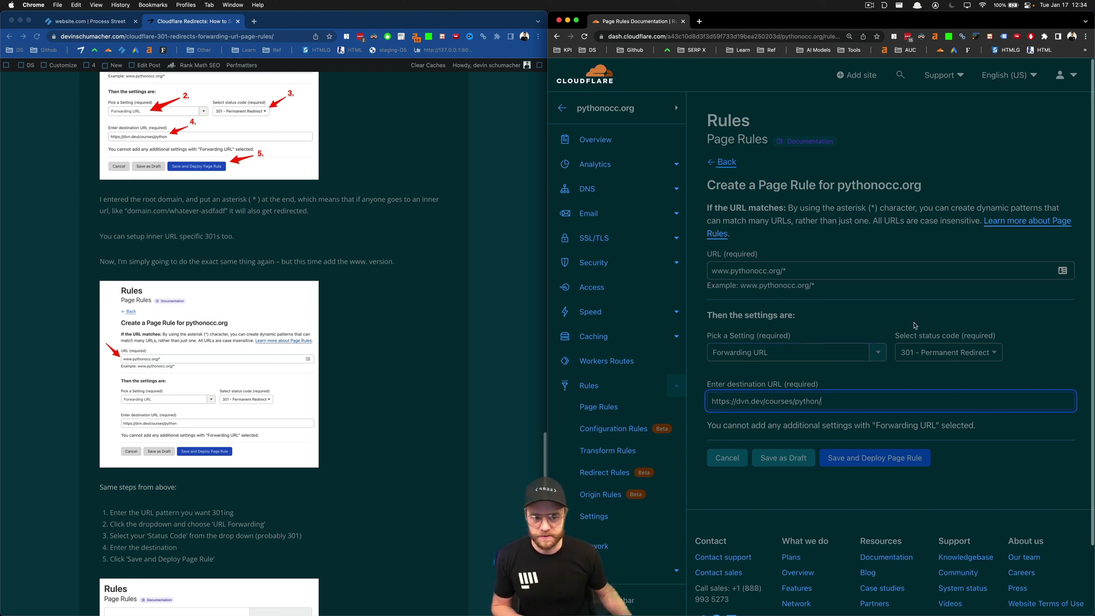
{"action": "double_click", "coordinate": [793, 268]}
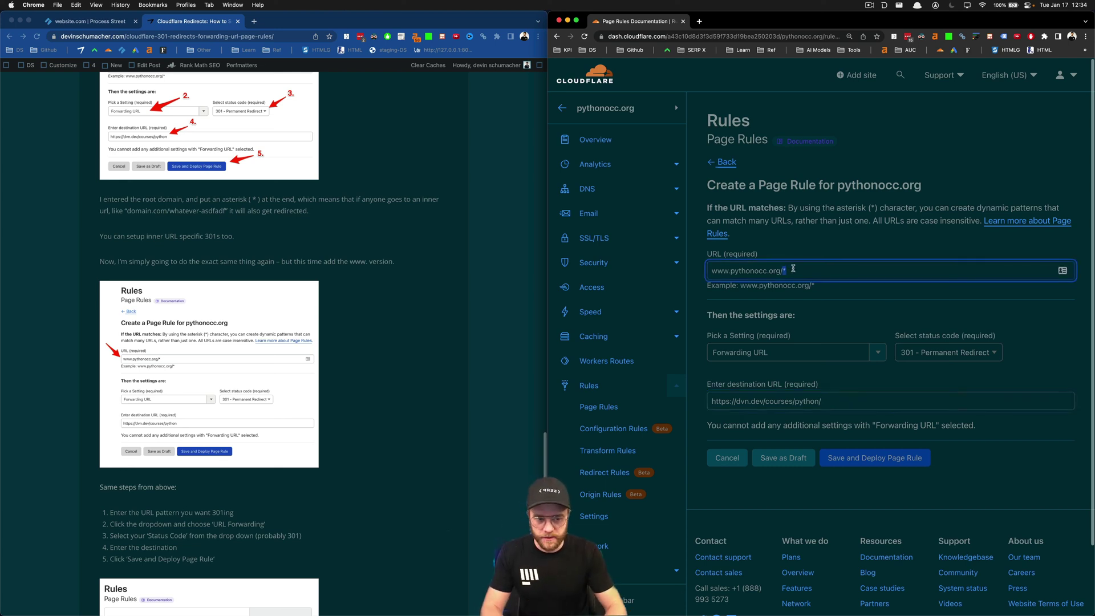
Replace the wildcard in the www rule's URL with the inner path how-to-poop-standing-up/ as an example of a page-specific redirect
{"action": "key", "text": "BackSpace"}
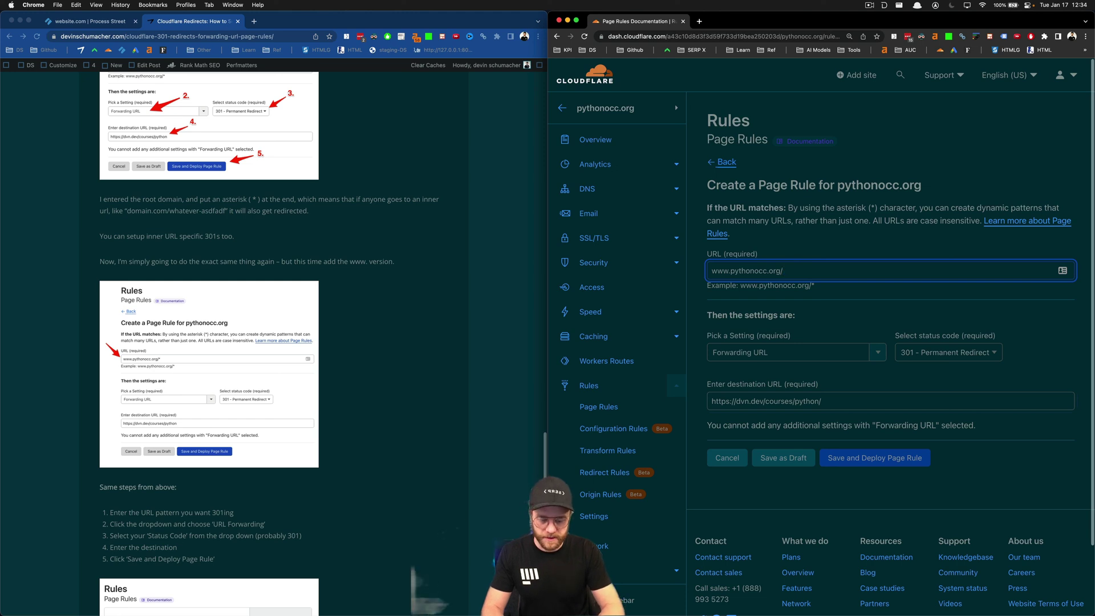
{"action": "type", "text": "how-"}
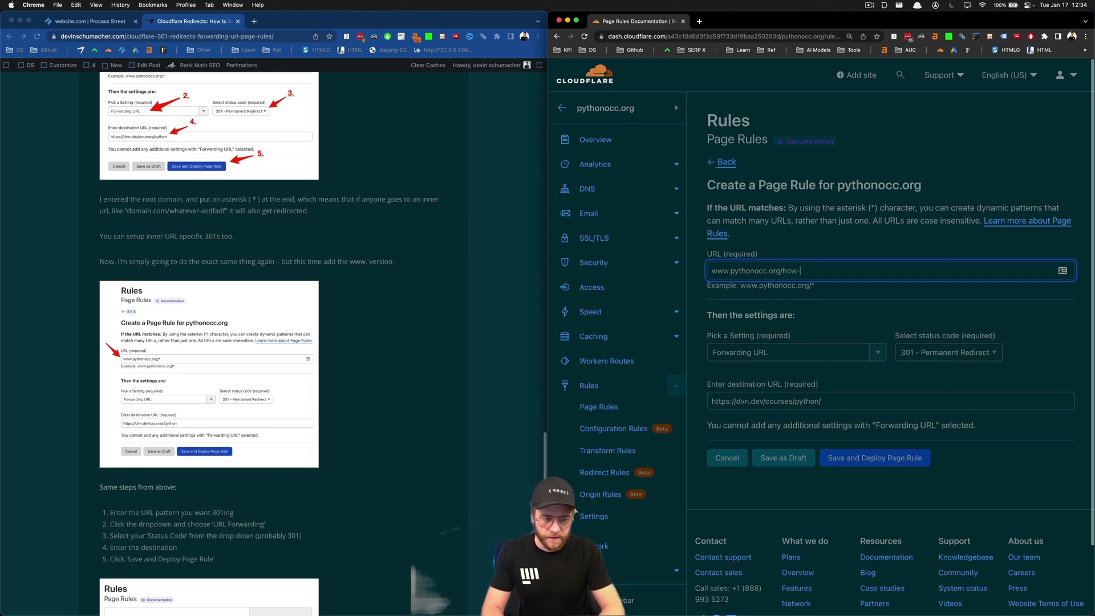
{"action": "type", "text": "to-poo"}
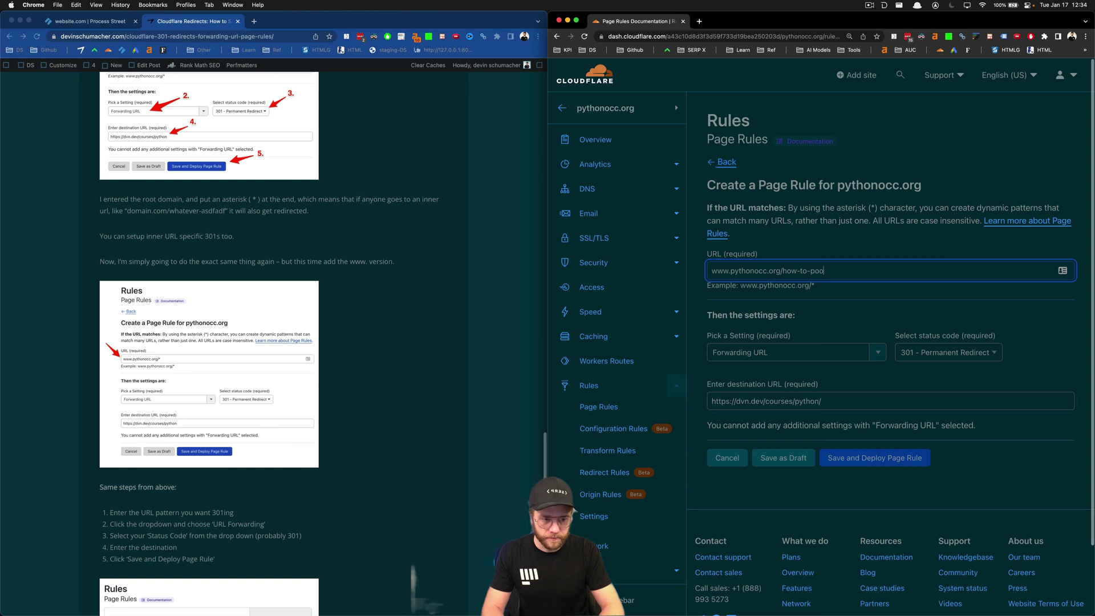
{"action": "type", "text": "p-standing-up/"}
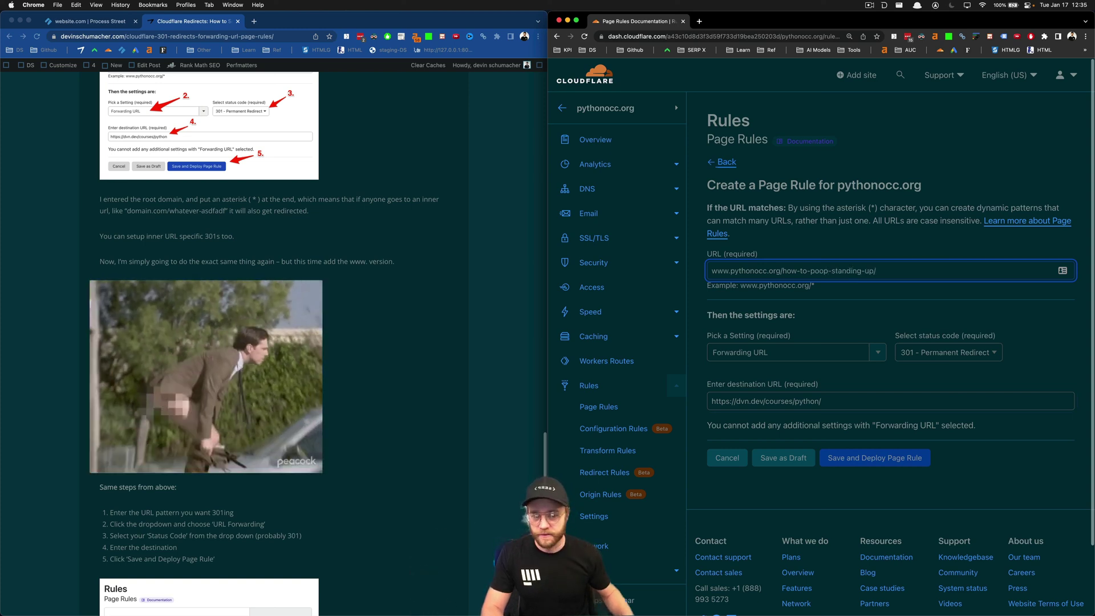
{"action": "left_click", "coordinate": [814, 400]}
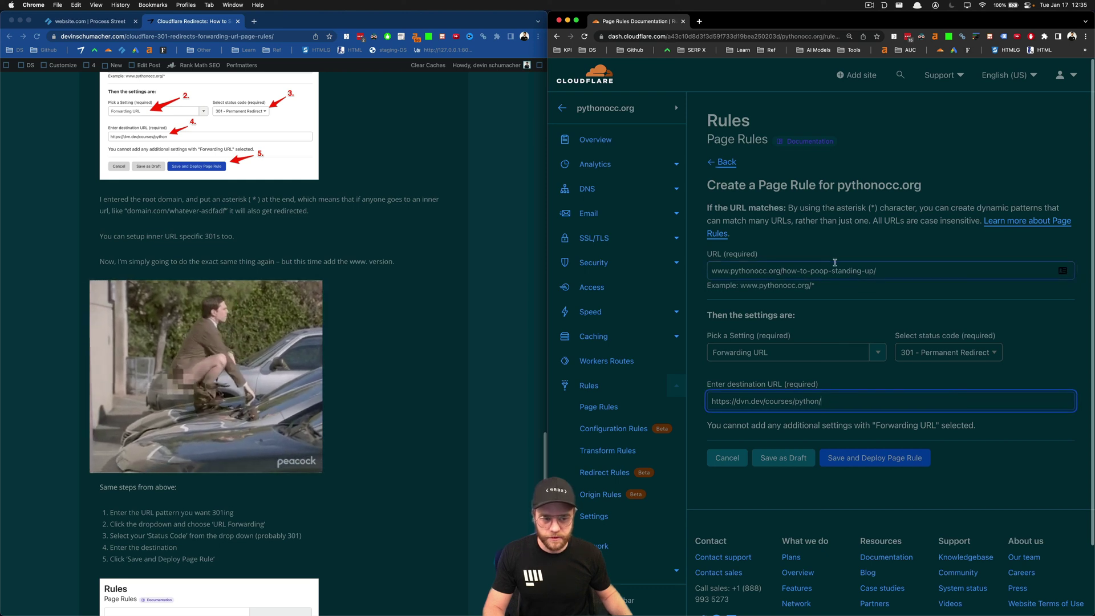
{"action": "triple_click", "coordinate": [873, 271]}
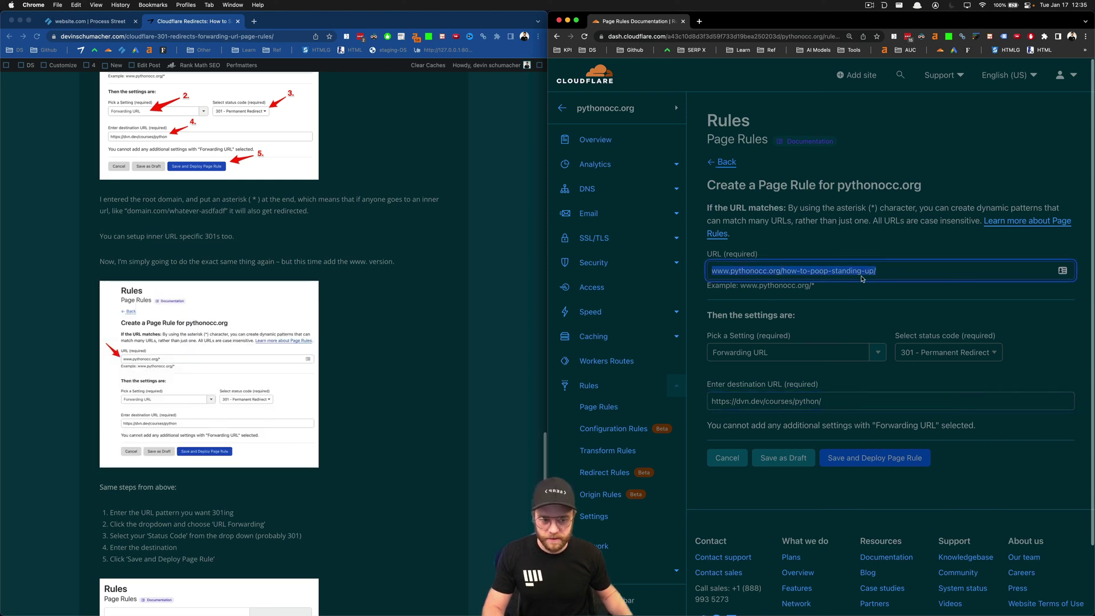
{"action": "left_click_drag", "start_coordinate": [875, 271], "coordinate": [782, 271]}
{"action": "left_click", "coordinate": [838, 401]}
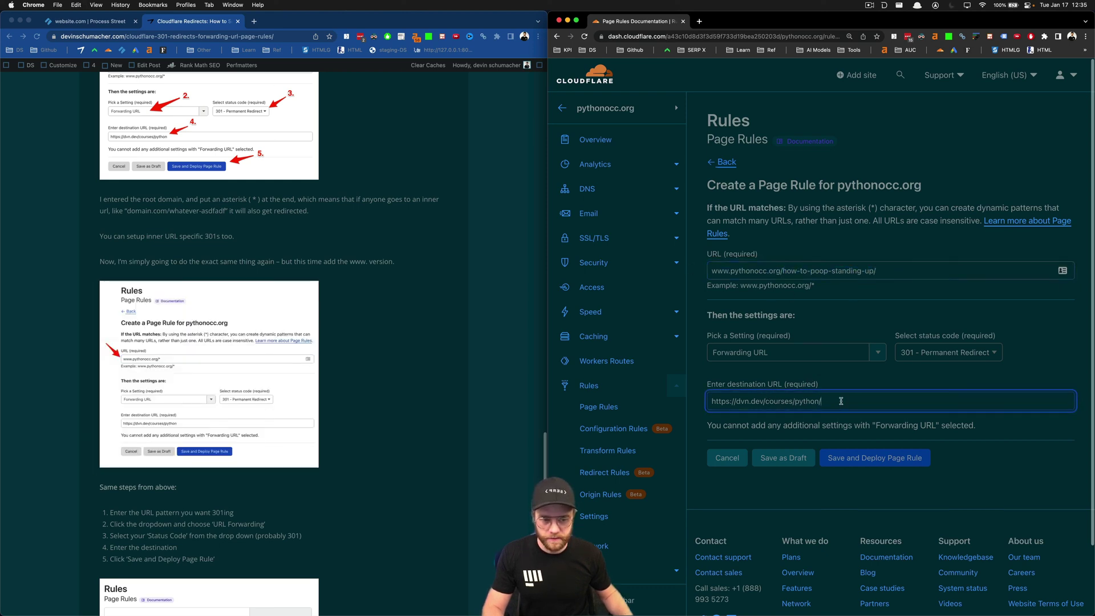
{"action": "key", "text": "cmd+v"}
{"action": "left_click_drag", "start_coordinate": [766, 401], "coordinate": [952, 401]}
{"action": "key", "text": "cmd+v"}
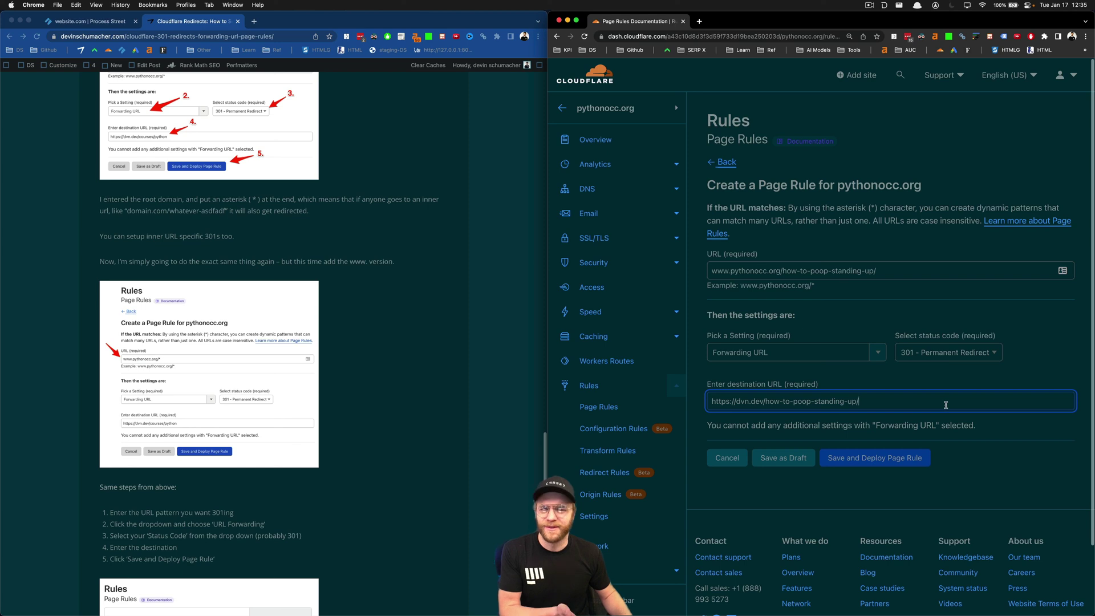
{"action": "left_click", "coordinate": [969, 422]}
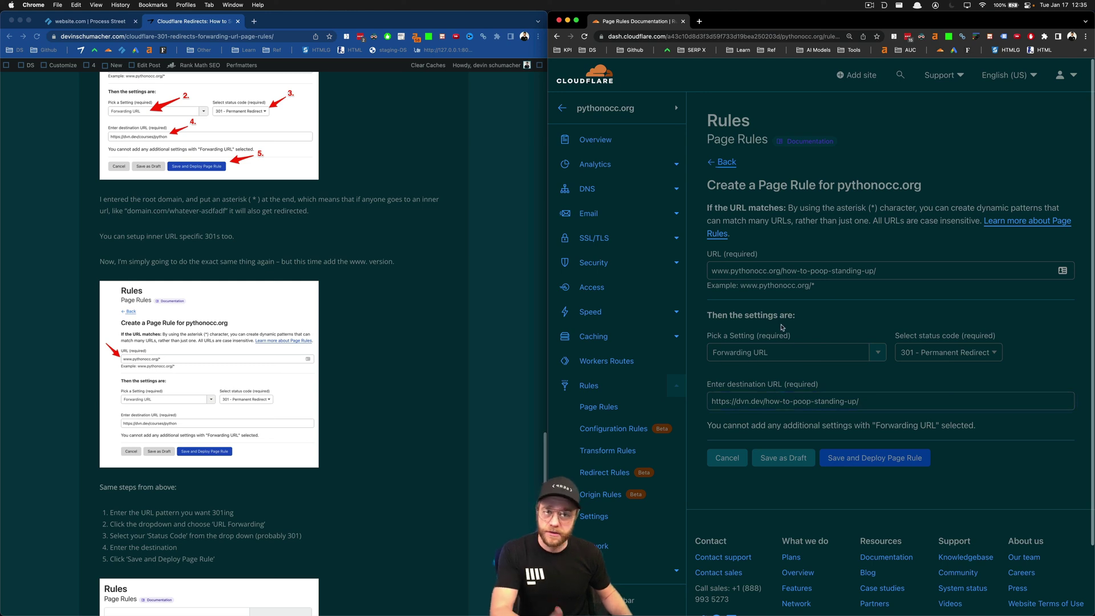
{"action": "left_click_drag", "start_coordinate": [876, 271], "coordinate": [715, 272]}
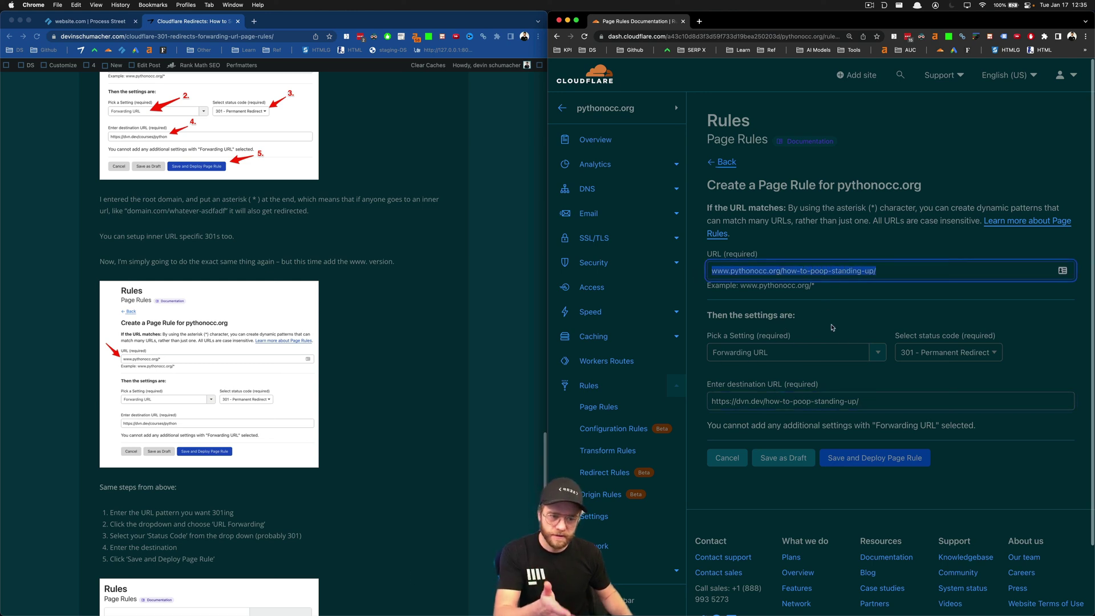
{"action": "left_click_drag", "start_coordinate": [860, 401], "coordinate": [734, 401]}
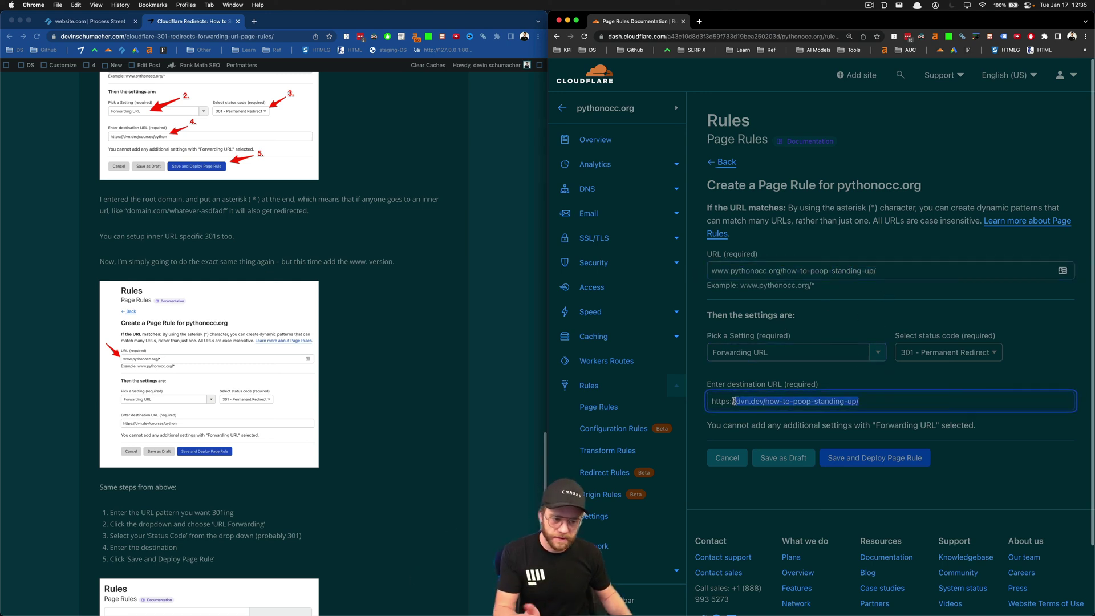
{"action": "type", "text": "dvn.dev/"}
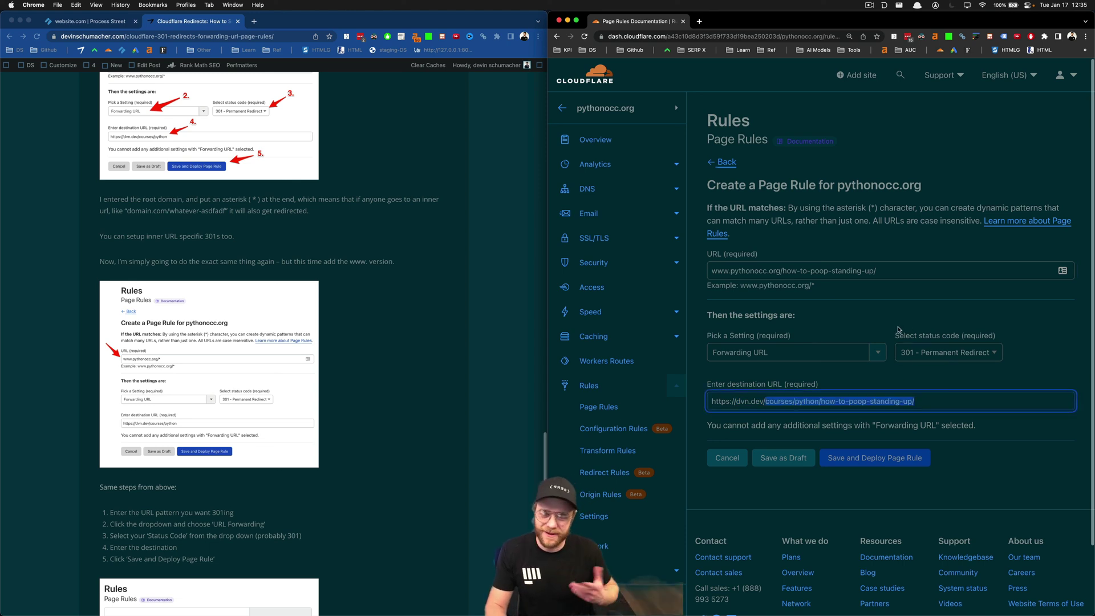
{"action": "type", "text": "courses/python/"}
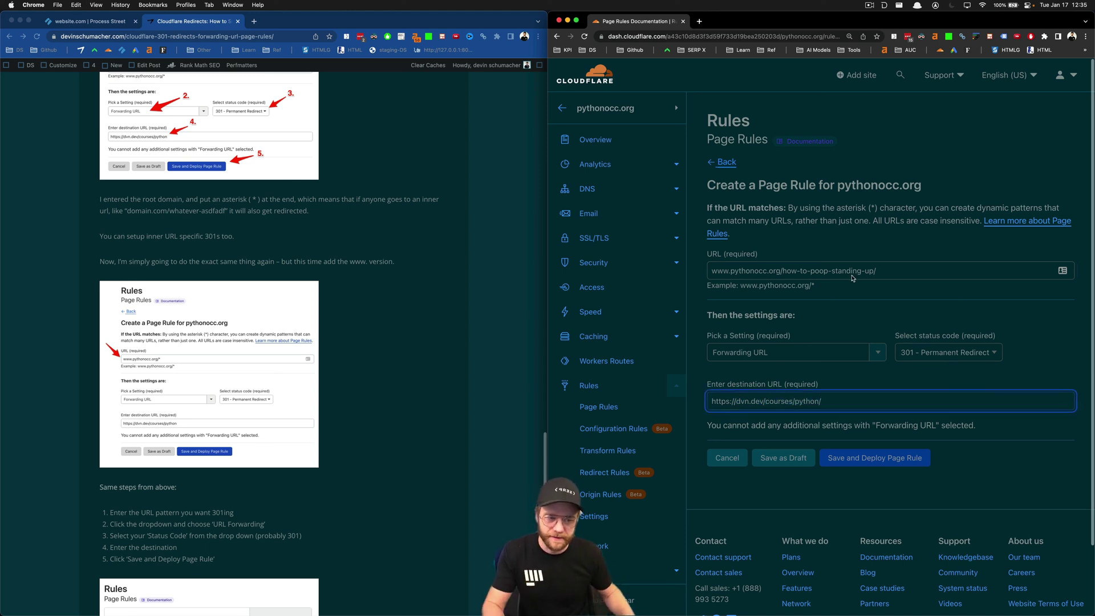
{"action": "left_click_drag", "start_coordinate": [787, 264], "coordinate": [942, 267]}
{"action": "left_click_drag", "start_coordinate": [741, 286], "coordinate": [845, 281]}
{"action": "key", "text": "super+c"}
{"action": "left_click", "coordinate": [892, 271]}
{"action": "key", "text": "super+a"}
{"action": "key", "text": "super+v"}
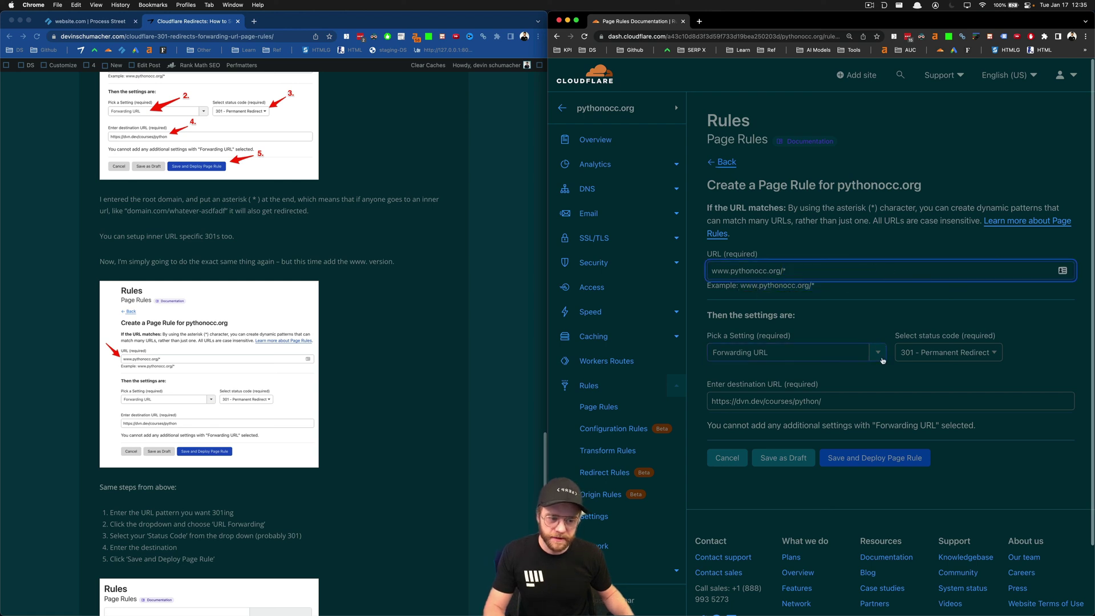
{"action": "left_click", "coordinate": [873, 458]}
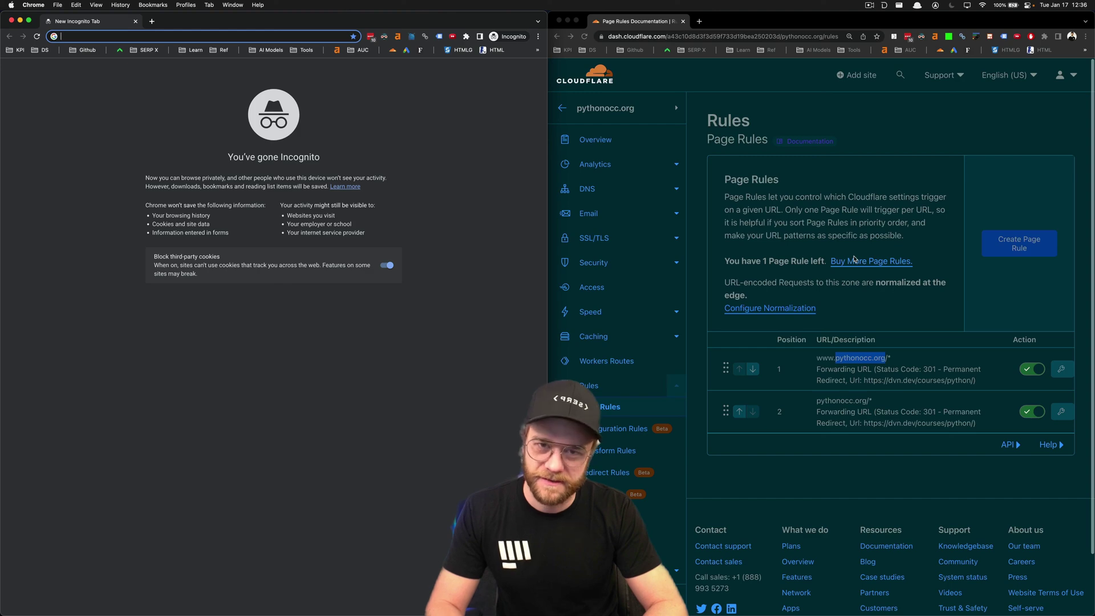
Test the redirects in the incognito window by visiting pythonocc.org and the inner address pythonocc.org/how-to-poop-standing-up/
{"action": "key", "text": "super+v"}
{"action": "key", "text": "Return"}
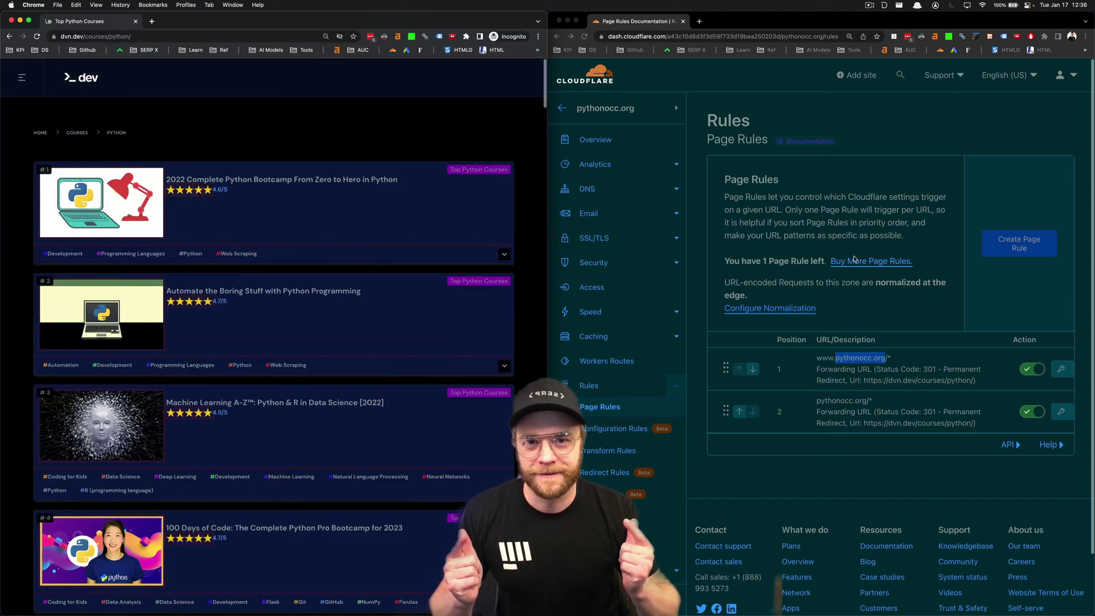
{"action": "key", "text": "super+l"}
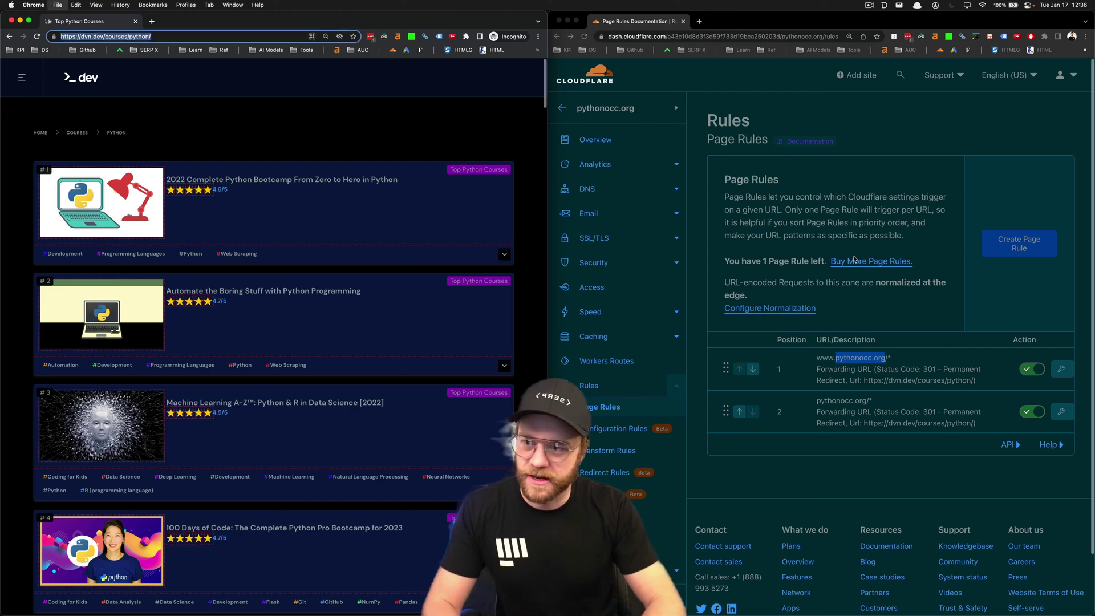
{"action": "key", "text": "super+v"}
{"action": "type", "text": "/how"}
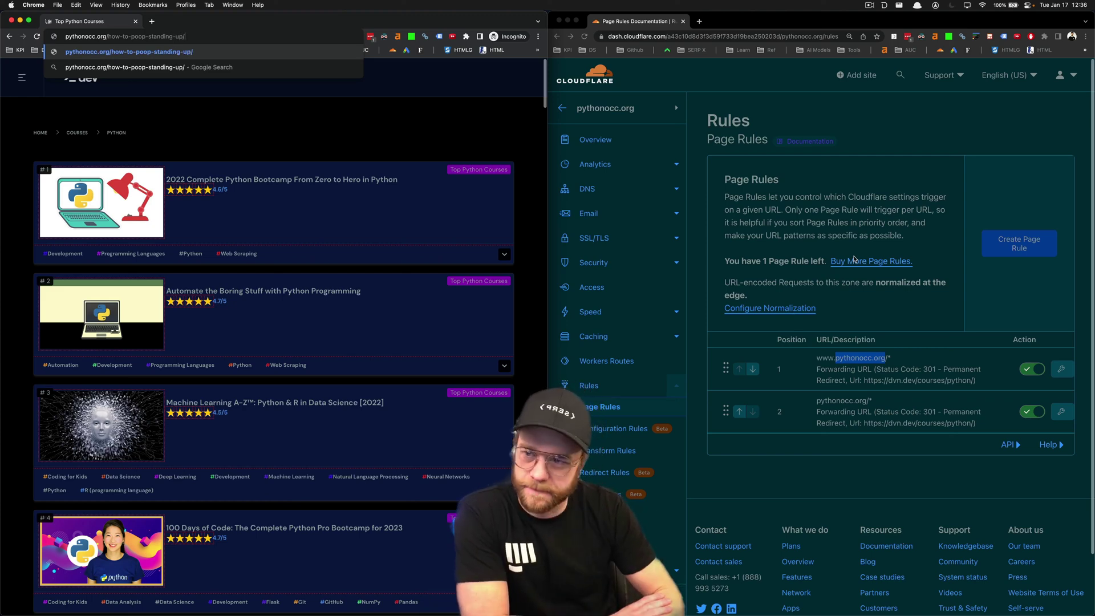
{"action": "key", "text": "Return"}
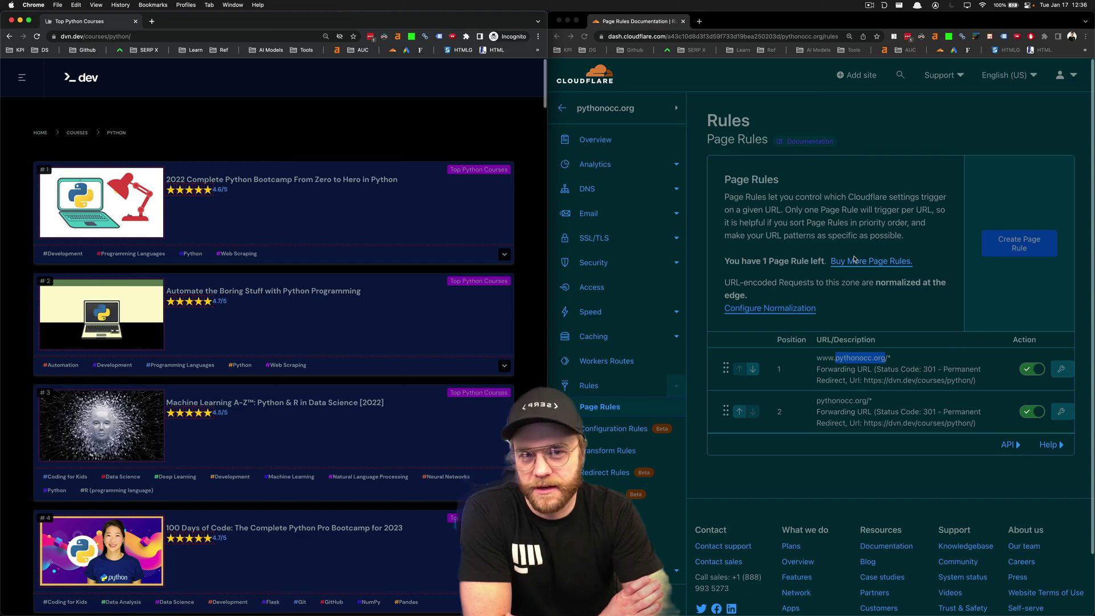